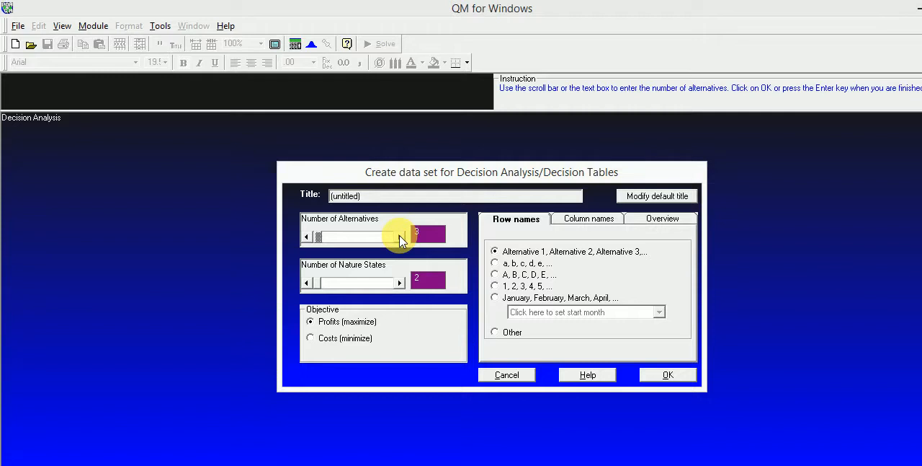
Create the decision table data set with 4 alternatives and 3 nature states
{"action": "left_click", "coordinate": [400, 237]}
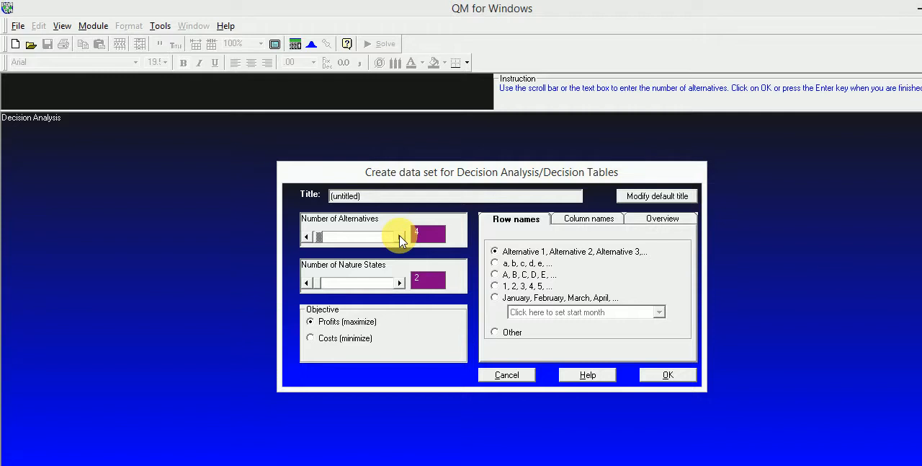
{"action": "left_click", "coordinate": [400, 283]}
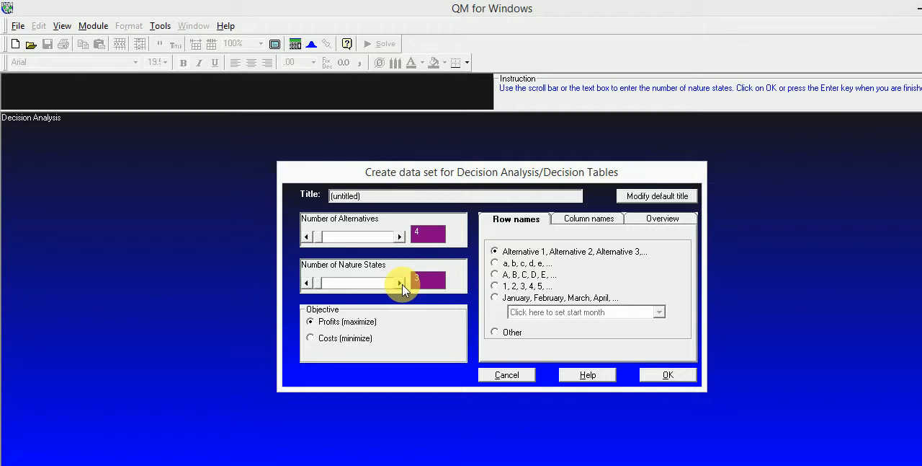
{"action": "left_click", "coordinate": [666, 375]}
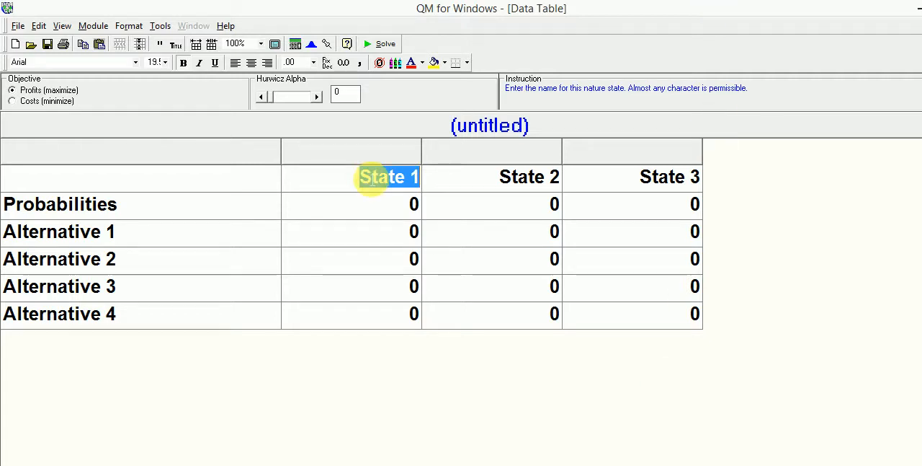
Rename the first alternative as Retail Store
{"action": "left_click", "coordinate": [136, 236]}
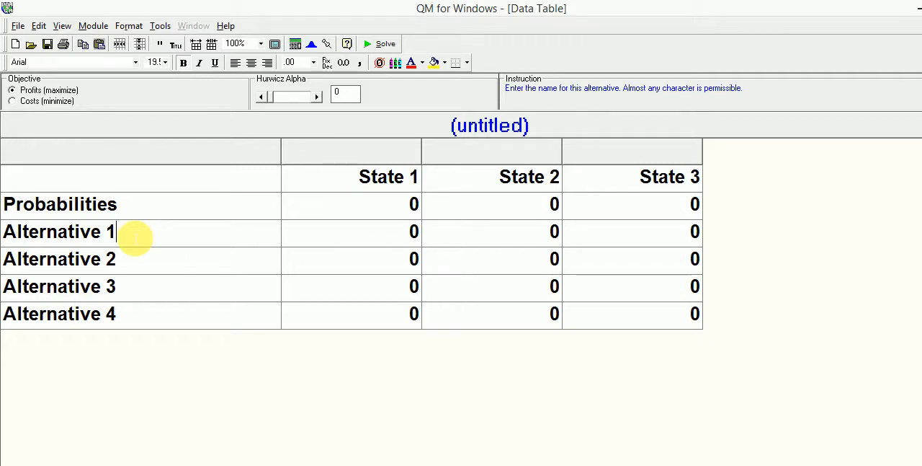
{"action": "left_click_drag", "start_coordinate": [129, 239], "coordinate": [6, 232]}
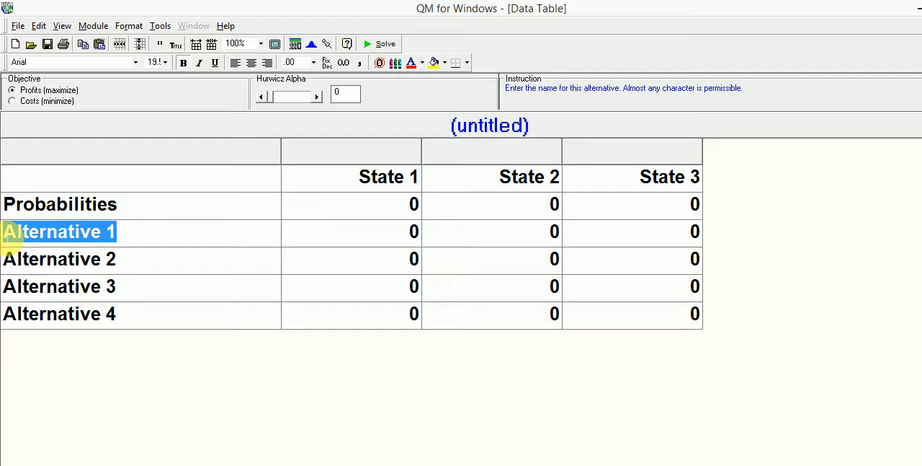
{"action": "type", "text": "Rer"}
{"action": "key", "text": "BackSpace"}
{"action": "type", "text": "tail Store"}
{"action": "key", "text": "Return"}
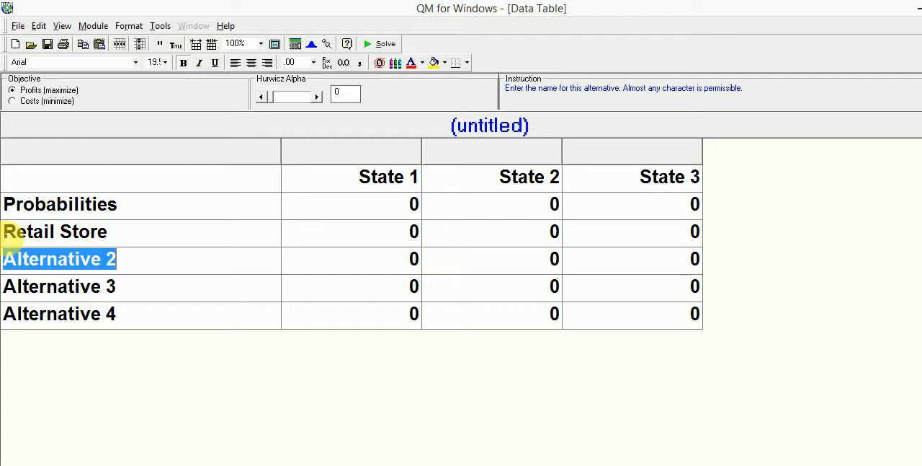
Rename the second alternative as Computer Shop and the third as Selling Insurance
{"action": "type", "text": "Com"}
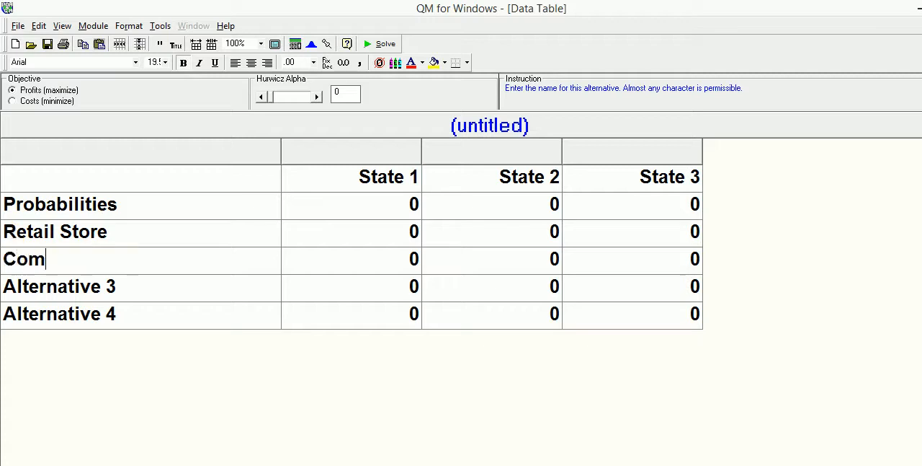
{"action": "type", "text": "puter Shop"}
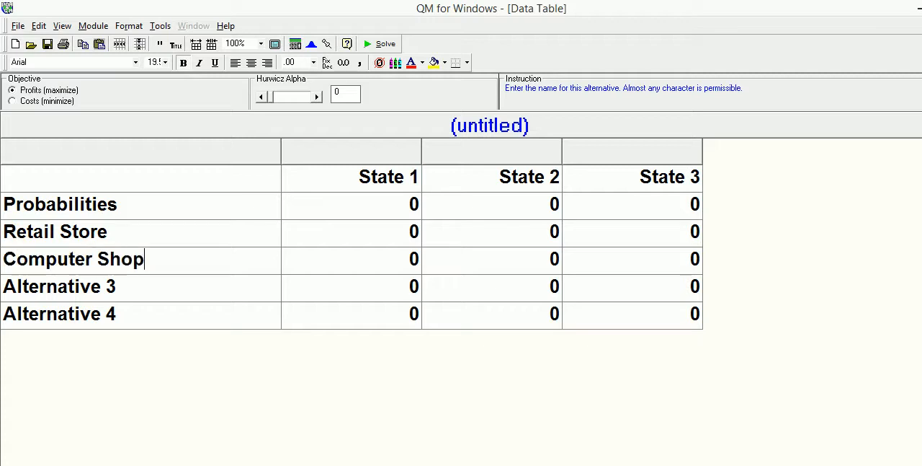
{"action": "key", "text": "Return"}
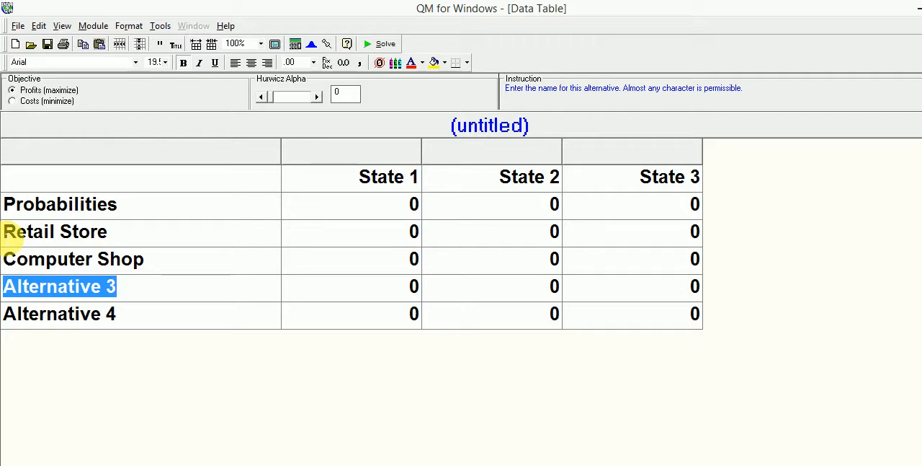
{"action": "type", "text": "Selling I"}
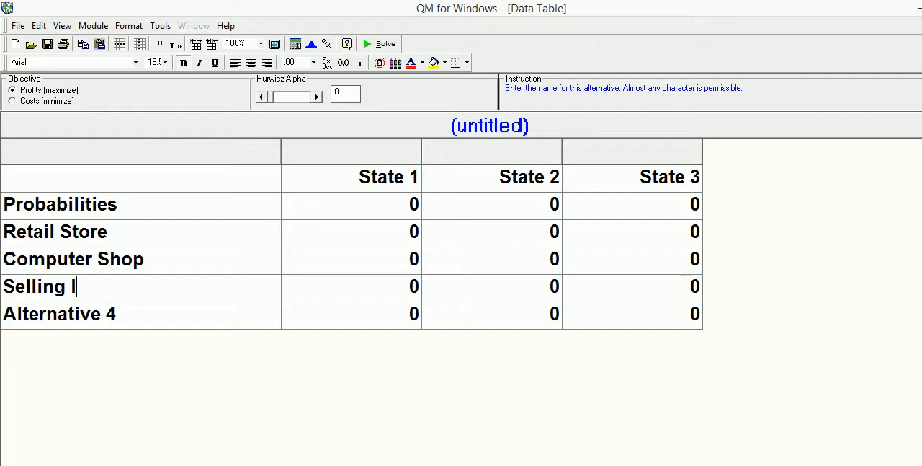
{"action": "type", "text": "nsurance"}
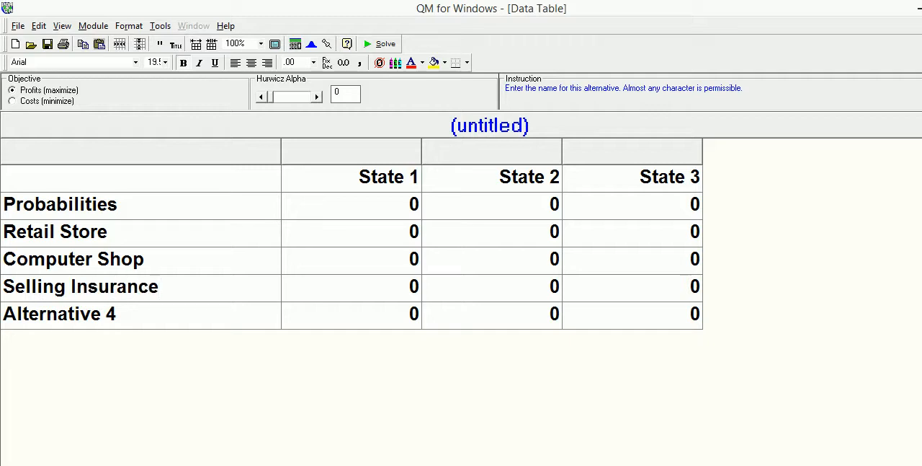
{"action": "key", "text": "Return"}
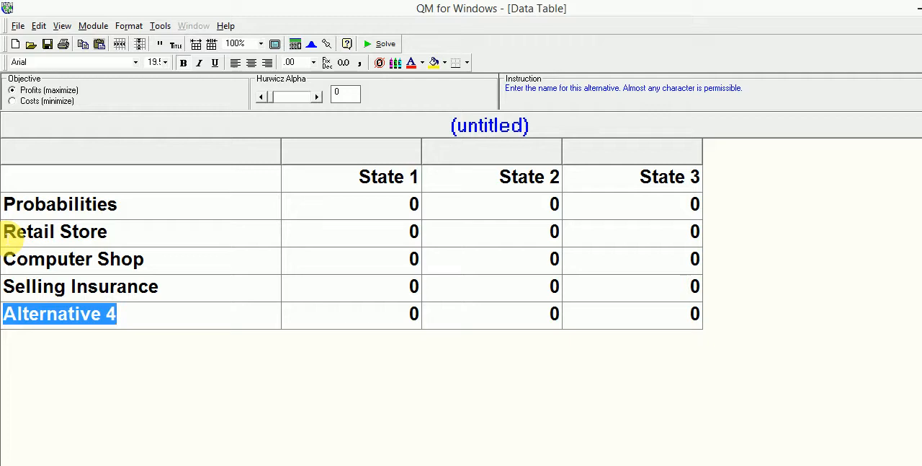
Rename the fourth alternative as Buy and Sell - Used Cars
{"action": "type", "text": "Buy ad"}
{"action": "key", "text": "BackSpace"}
{"action": "type", "text": "nd Swl"}
{"action": "key", "text": "BackSpace"}
{"action": "key", "text": "BackSpace"}
{"action": "type", "text": "ell - C"}
{"action": "key", "text": "BackSpace"}
{"action": "type", "text": "Used Cars"}
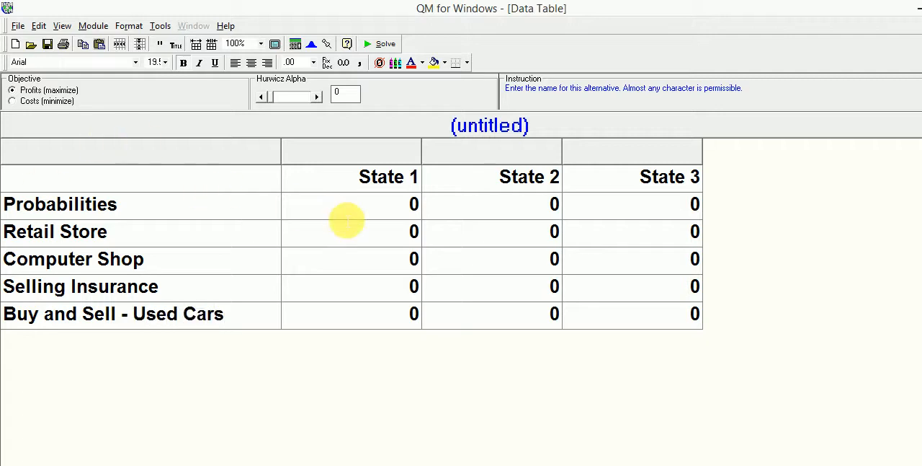
Rename the first nature state as Unfavorable
{"action": "left_click", "coordinate": [344, 206]}
{"action": "left_click", "coordinate": [364, 181]}
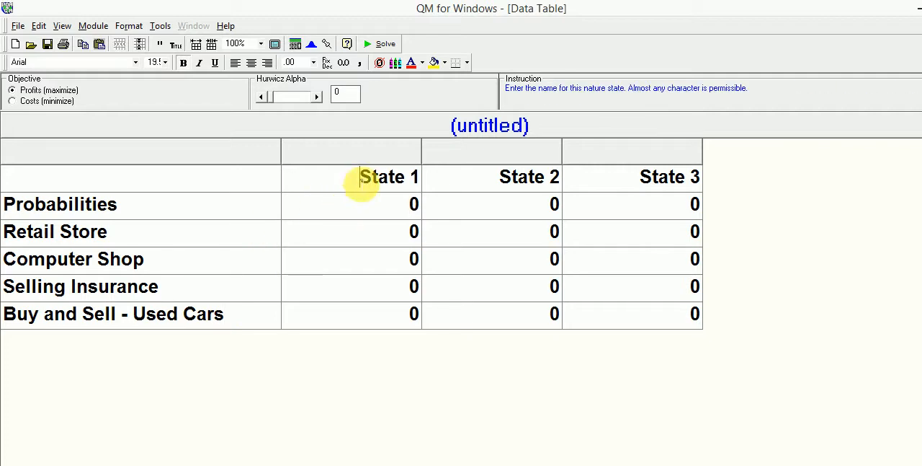
{"action": "left_click", "coordinate": [506, 192]}
{"action": "left_click", "coordinate": [621, 179]}
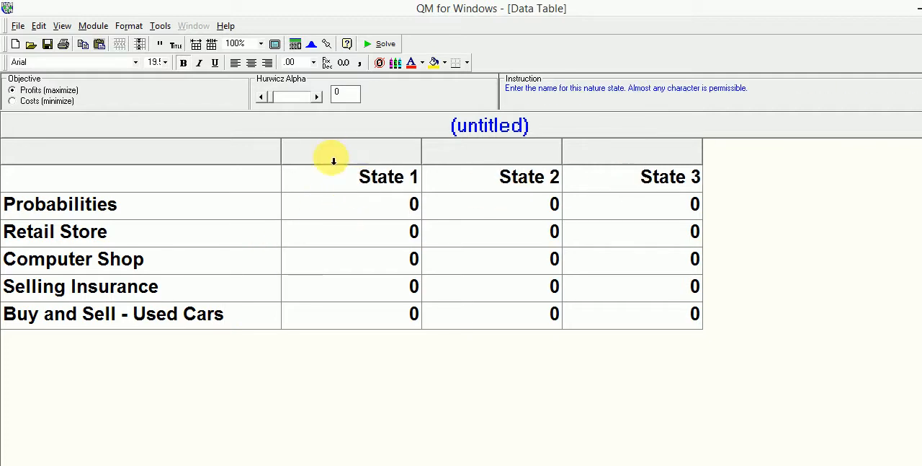
{"action": "left_click_drag", "start_coordinate": [360, 186], "coordinate": [421, 187]}
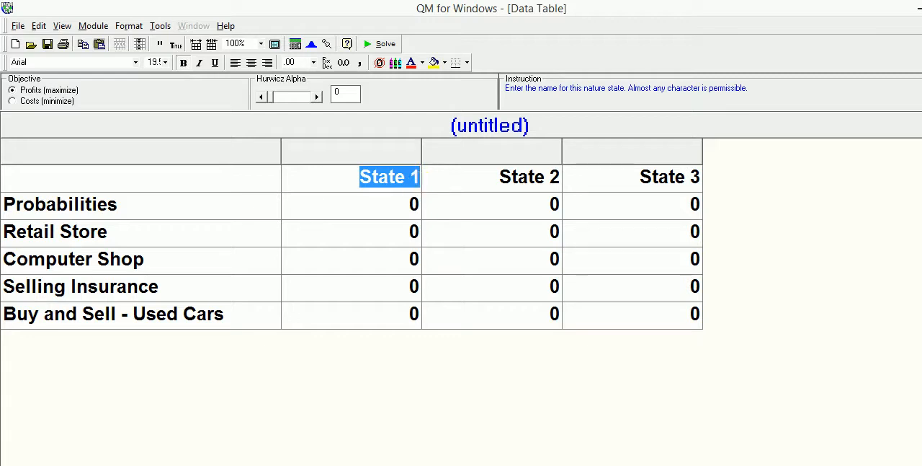
{"action": "type", "text": "Unfavorabl"}
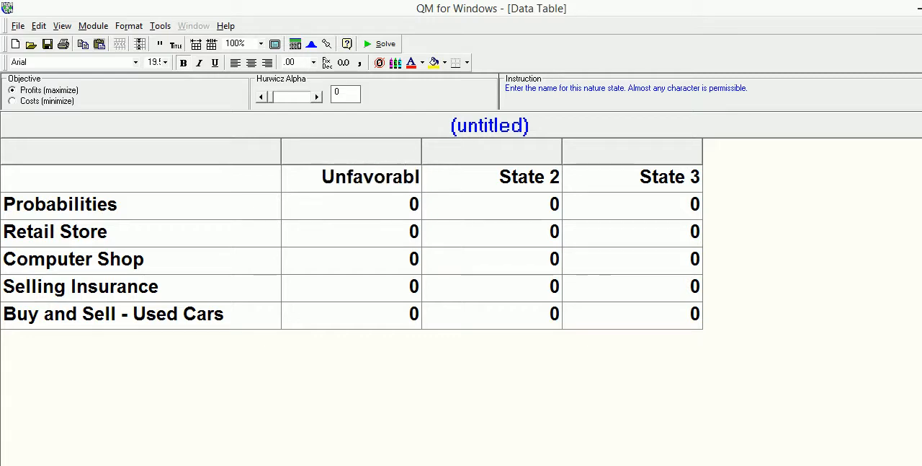
{"action": "type", "text": "e Market"}
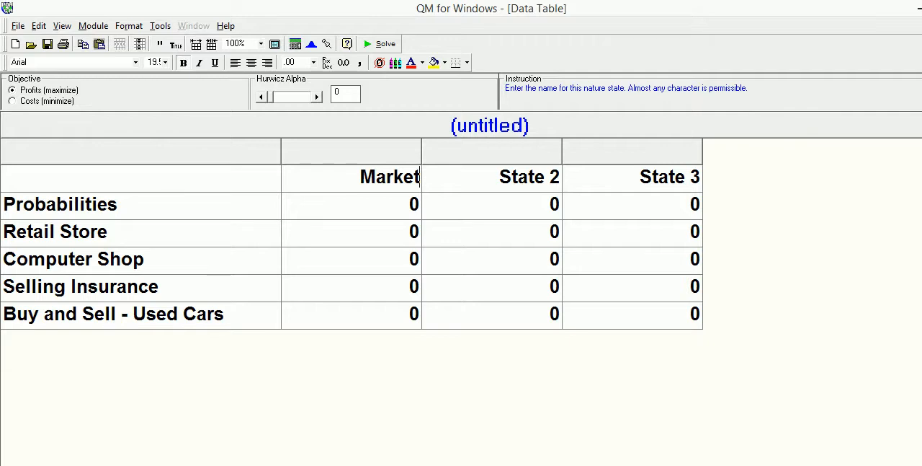
{"action": "key", "text": "BackSpace"}
{"action": "key", "text": "BackSpace"}
{"action": "key", "text": "BackSpace"}
{"action": "key", "text": "BackSpace"}
{"action": "key", "text": "BackSpace"}
{"action": "key", "text": "BackSpace"}
{"action": "key", "text": "BackSpace"}
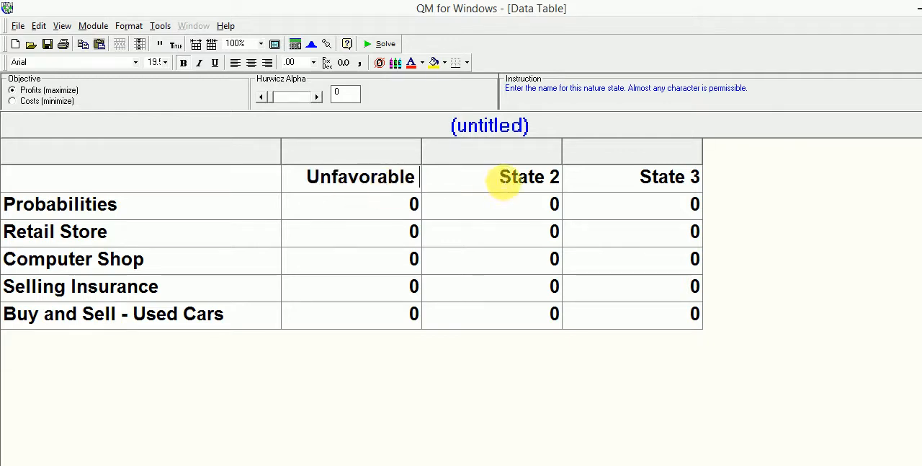
Rename the second nature state as Neutral and the third as Favorable
{"action": "left_click", "coordinate": [504, 178]}
{"action": "key", "text": "shift+Right"}
{"action": "key", "text": "shift+Right"}
{"action": "key", "text": "shift+Right"}
{"action": "key", "text": "shift+Right"}
{"action": "key", "text": "shift+Right"}
{"action": "key", "text": "shift+Right"}
{"action": "key", "text": "shift+Right"}
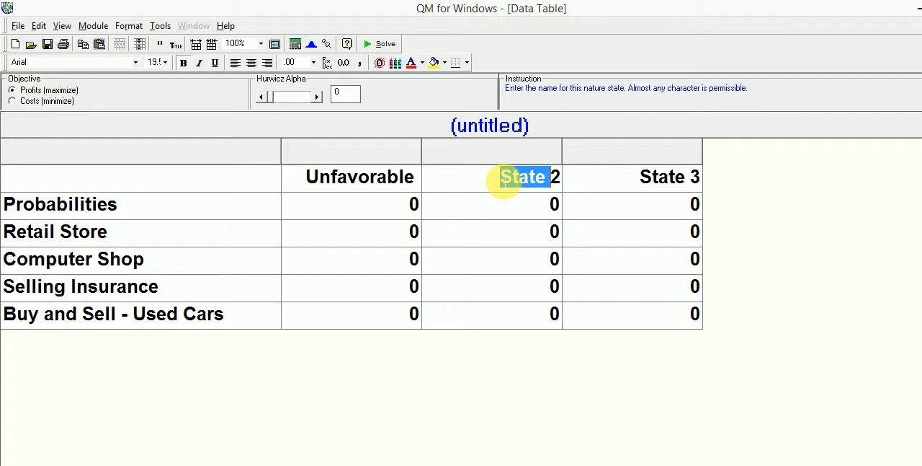
{"action": "type", "text": "Neutral"}
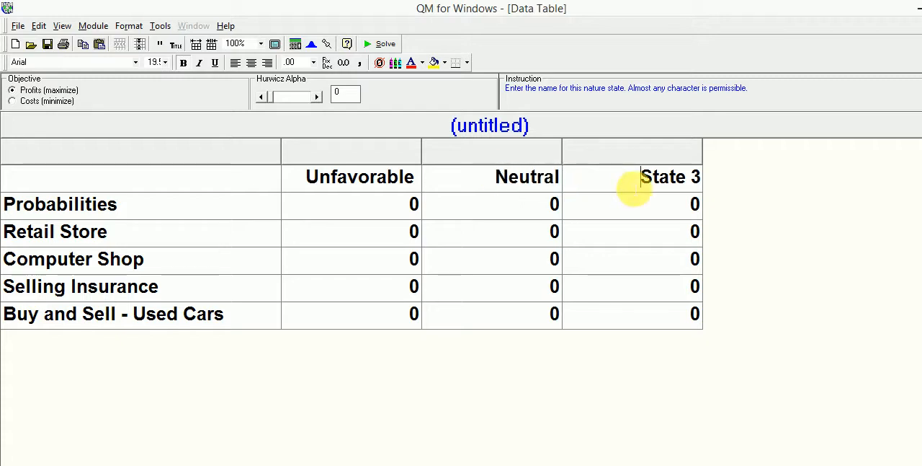
{"action": "left_click_drag", "start_coordinate": [624, 188], "coordinate": [696, 177]}
{"action": "type", "text": "Favorable"}
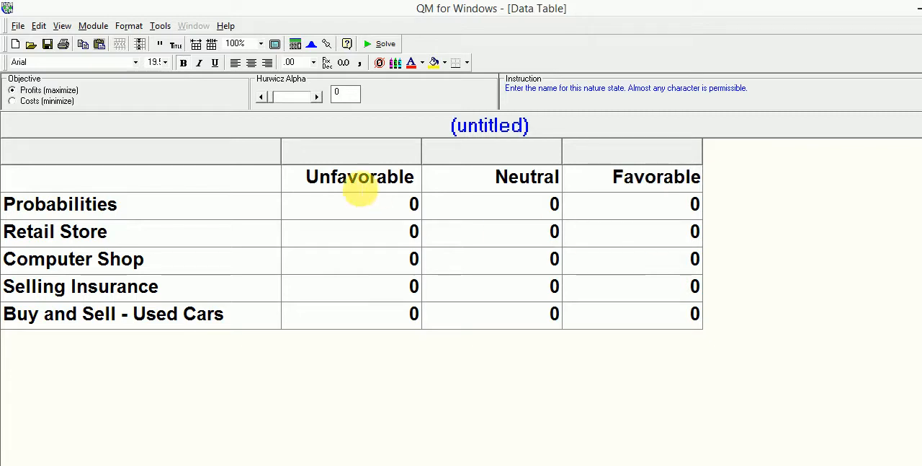
Set the probability of the Unfavorable state to 0.20
{"action": "left_click", "coordinate": [372, 214]}
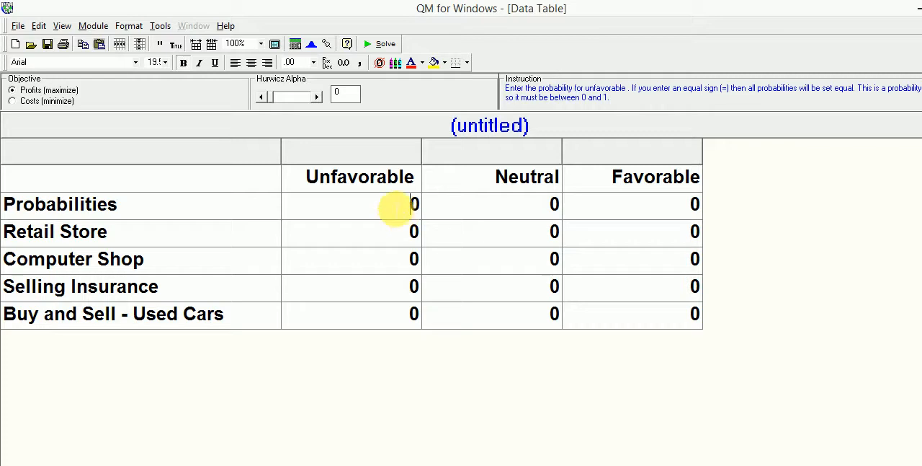
{"action": "left_click_drag", "start_coordinate": [401, 204], "coordinate": [429, 209]}
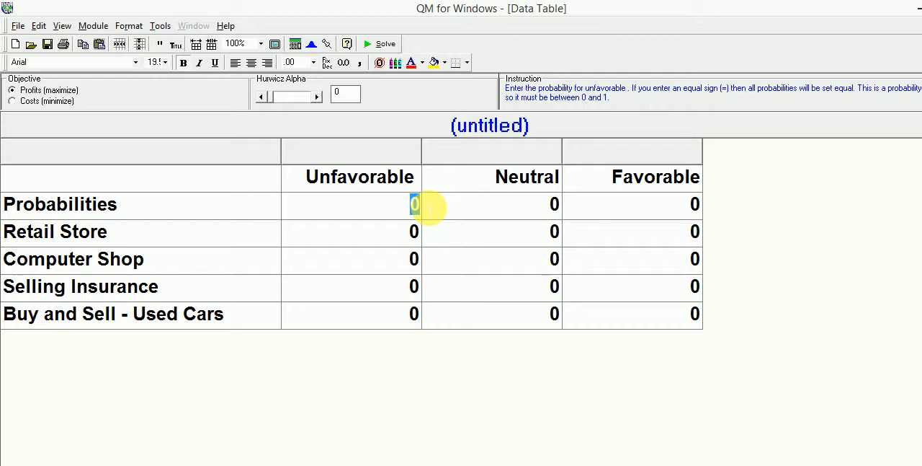
{"action": "type", "text": "0.20"}
{"action": "left_click", "coordinate": [532, 193]}
{"action": "left_click", "coordinate": [533, 212]}
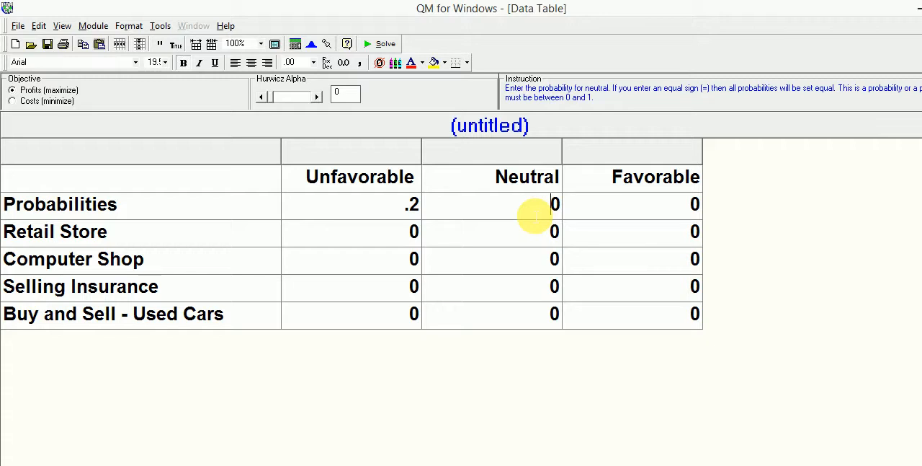
Set the probability of the Favorable state to 0.2
{"action": "left_click", "coordinate": [671, 216]}
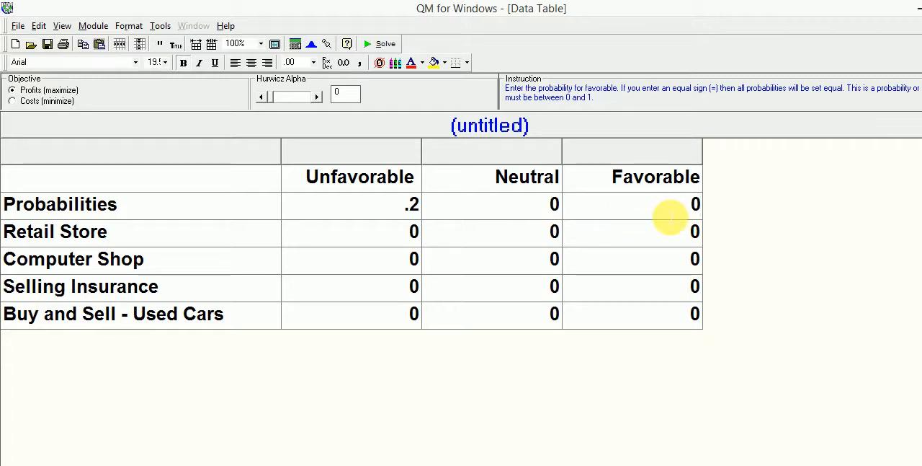
{"action": "type", "text": "0."}
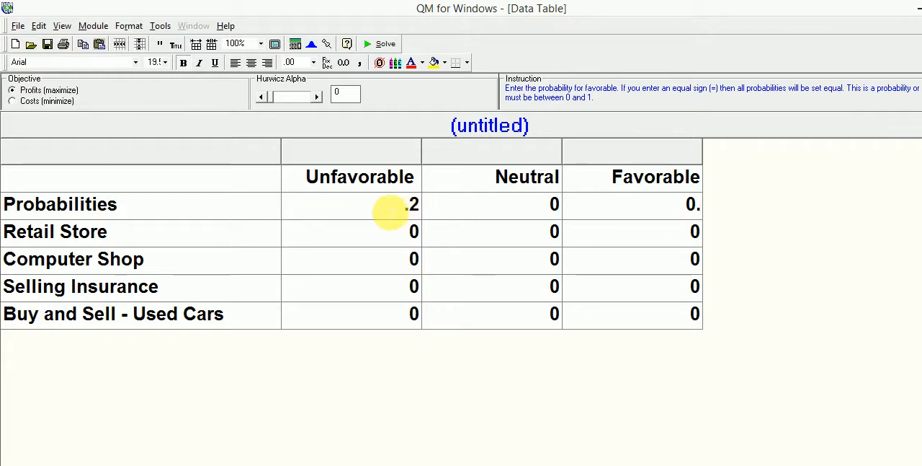
{"action": "left_click", "coordinate": [385, 211]}
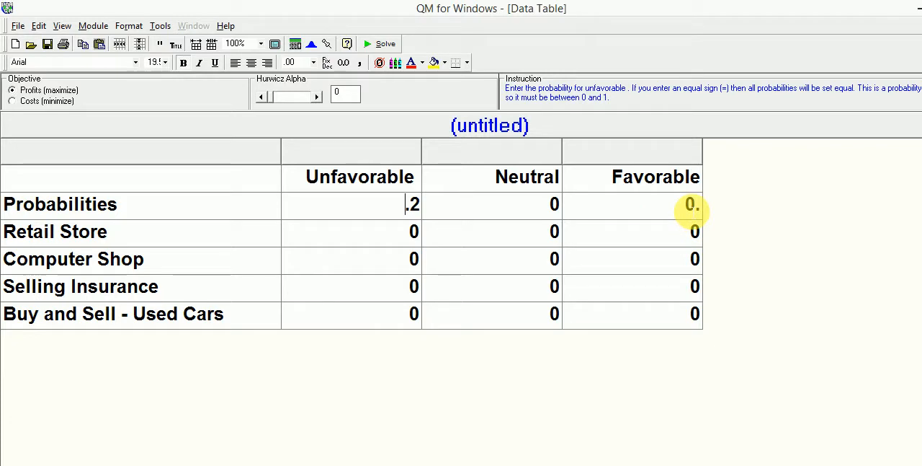
{"action": "left_click", "coordinate": [692, 207]}
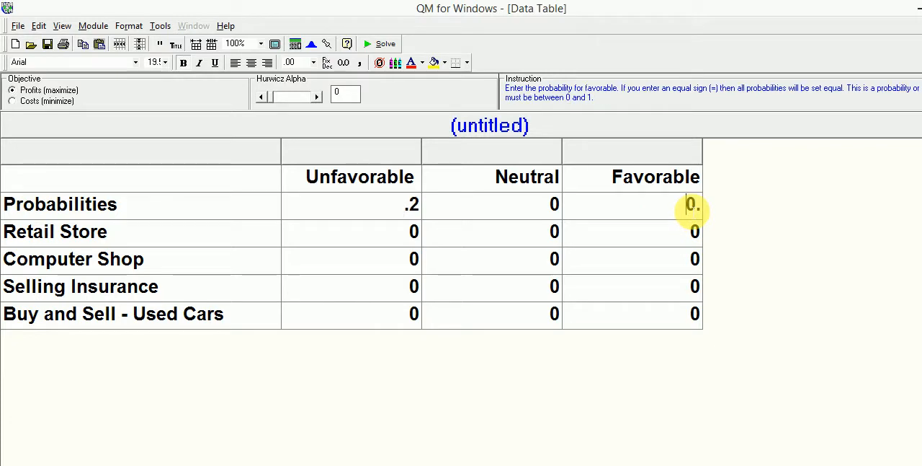
{"action": "type", "text": ";"}
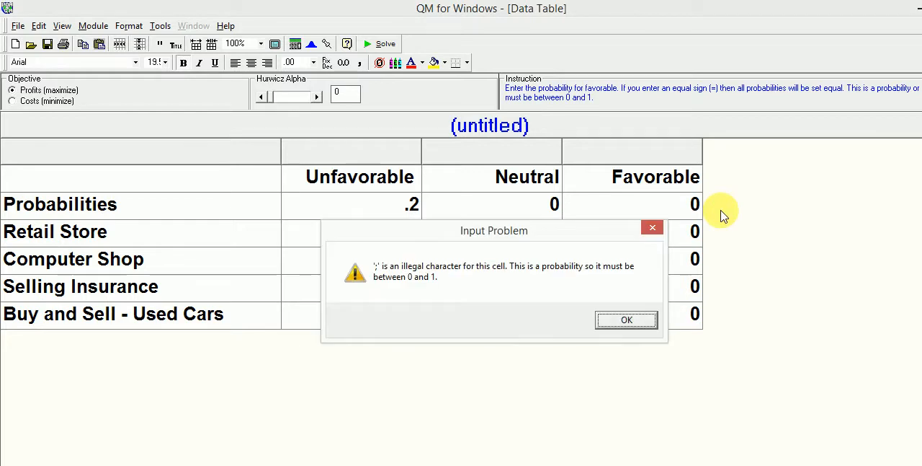
{"action": "left_click", "coordinate": [632, 321]}
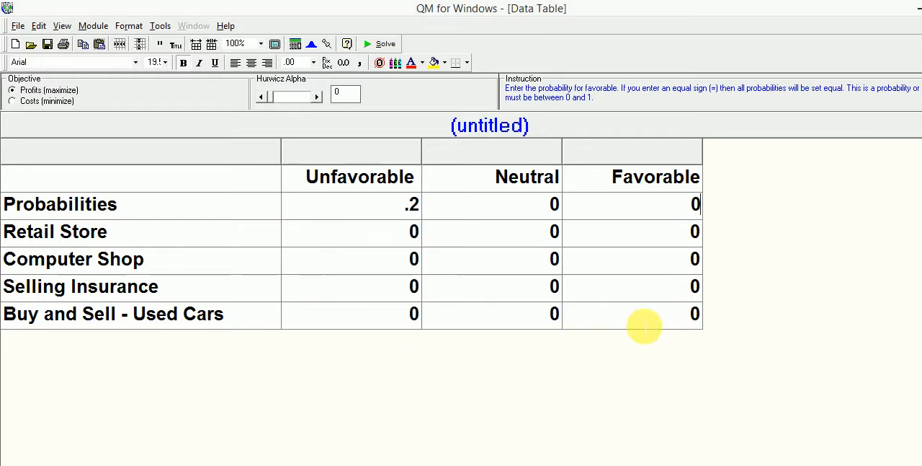
{"action": "type", "text": ".2"}
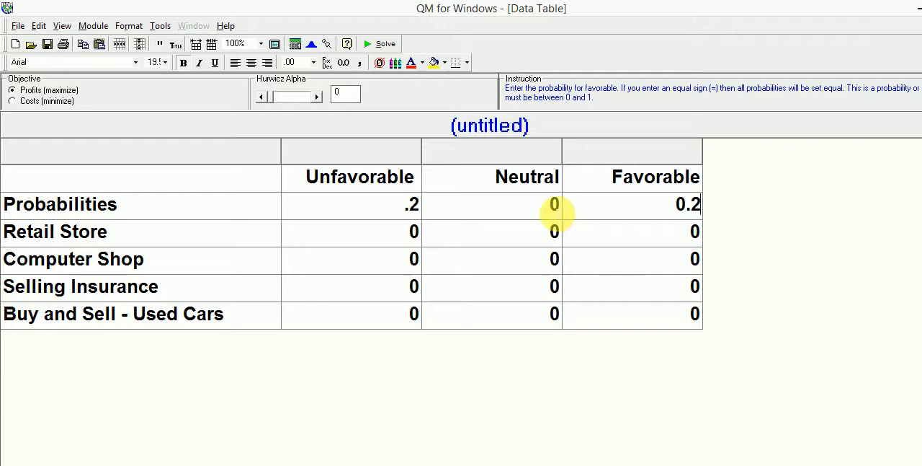
Set the probability of the Neutral state to 0.8 and try to solve the decision table
{"action": "left_click", "coordinate": [553, 206]}
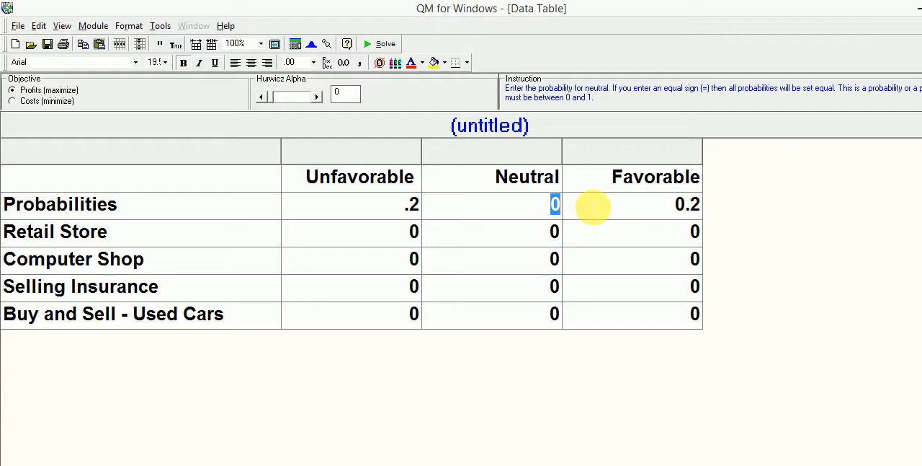
{"action": "type", "text": "0.8"}
{"action": "left_click", "coordinate": [593, 207]}
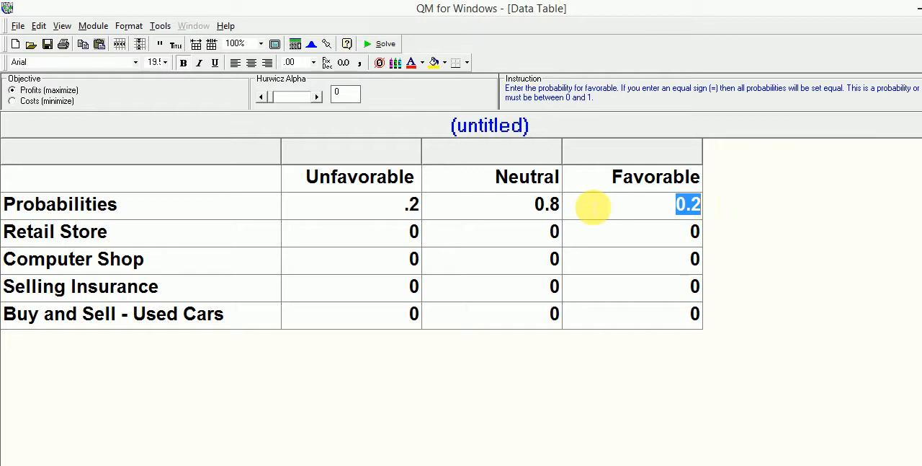
{"action": "key", "text": "Down"}
{"action": "key", "text": "Left"}
{"action": "key", "text": "Left"}
{"action": "key", "text": "Up"}
{"action": "key", "text": "Down"}
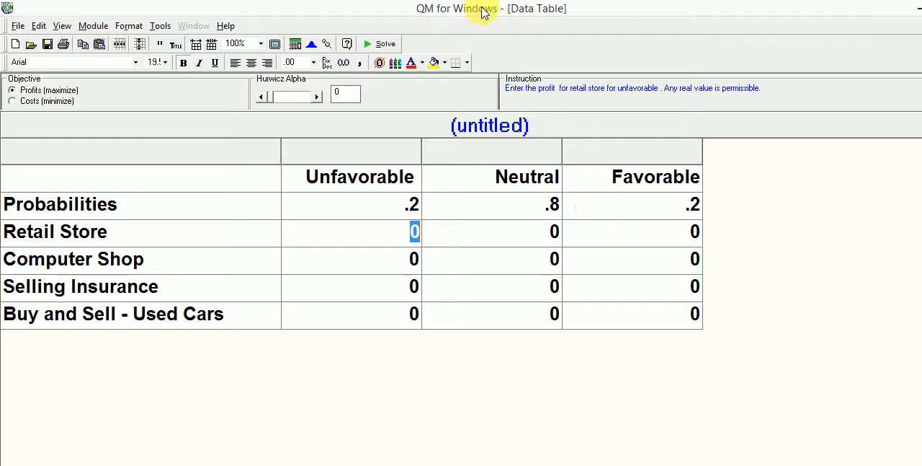
{"action": "left_click", "coordinate": [380, 43]}
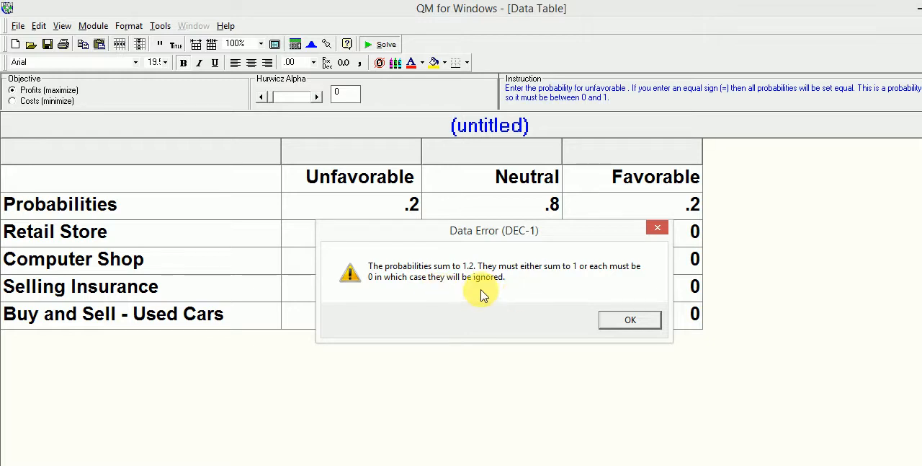
Dismiss the data error and set the probability of the Neutral state to 0.6
{"action": "left_click", "coordinate": [629, 320]}
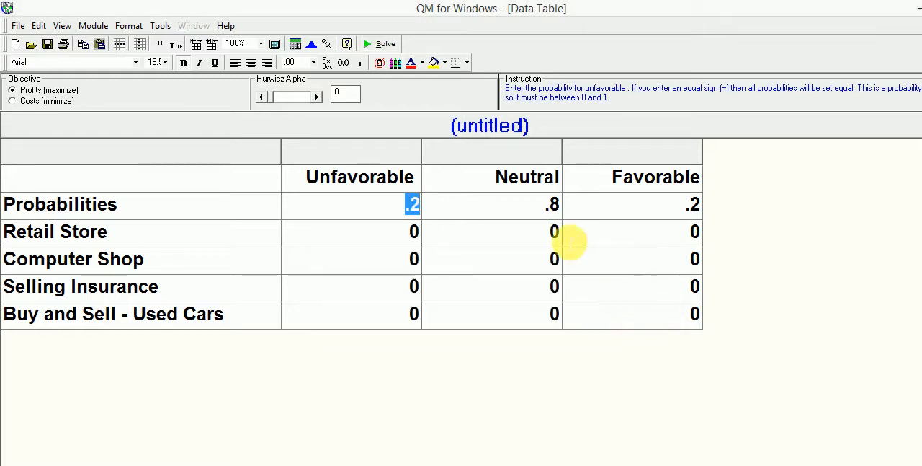
{"action": "left_click", "coordinate": [532, 210]}
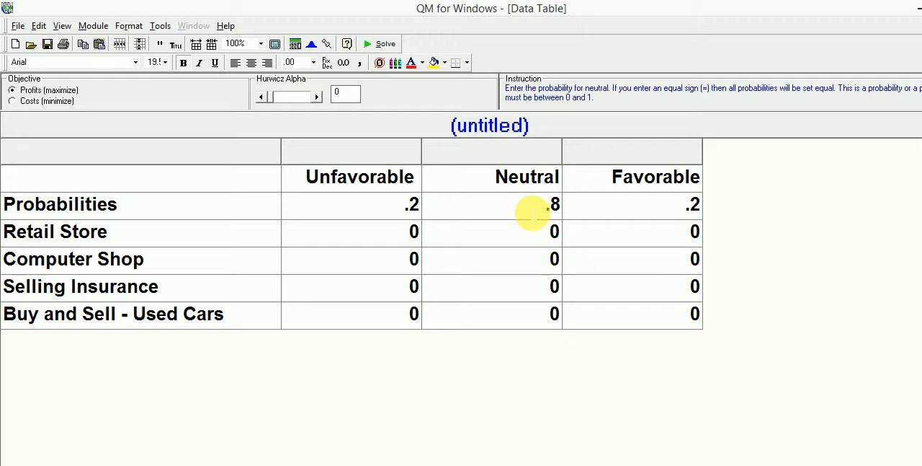
{"action": "left_click_drag", "start_coordinate": [532, 209], "coordinate": [556, 207]}
{"action": "type", "text": "0.6"}
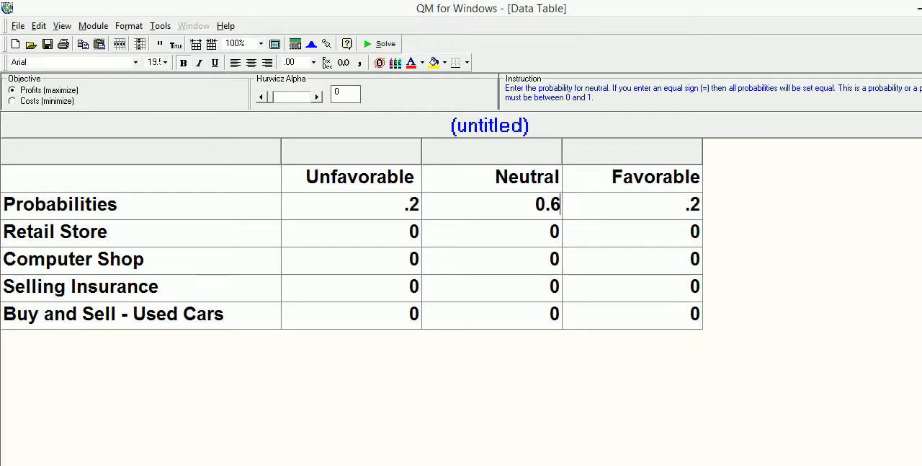
{"action": "key", "text": "Return"}
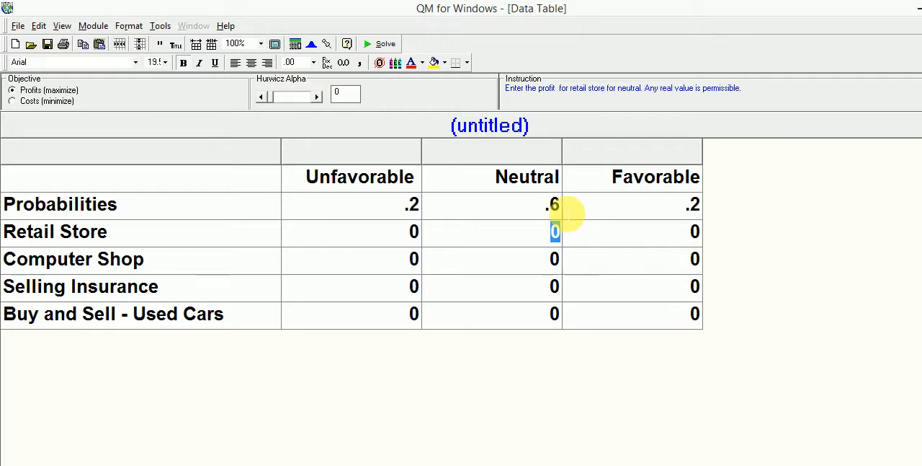
{"action": "key", "text": "Up"}
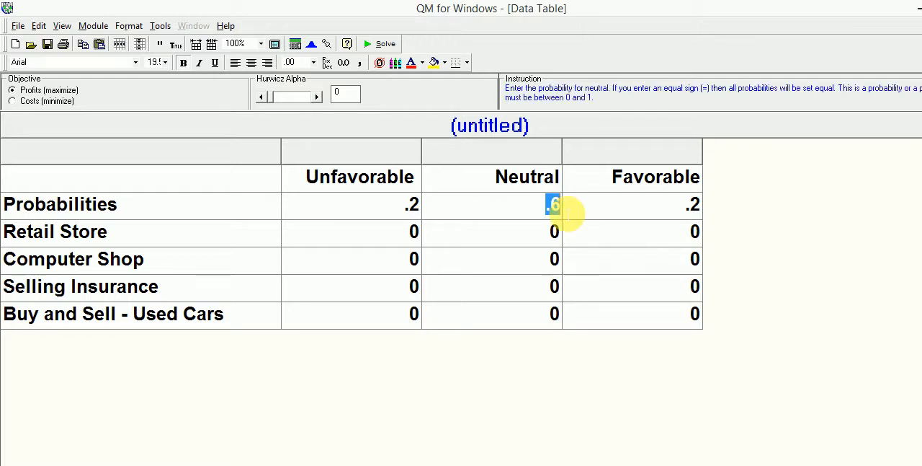
{"action": "left_click", "coordinate": [393, 213]}
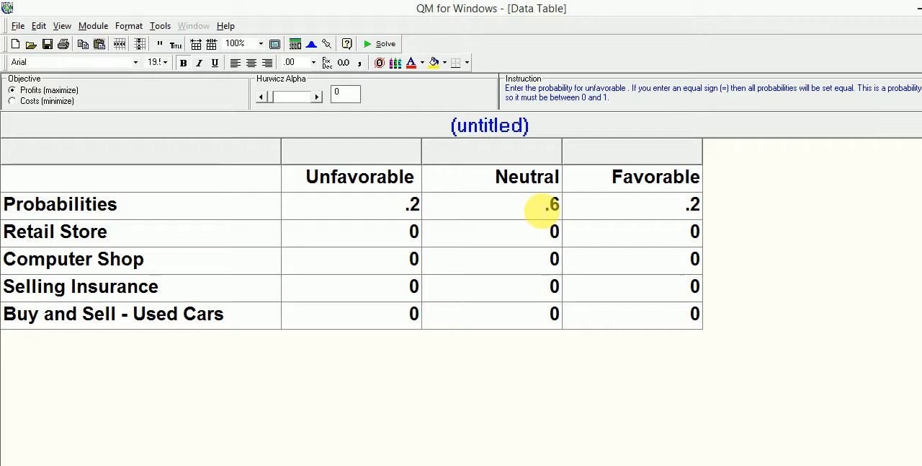
{"action": "left_click", "coordinate": [637, 221]}
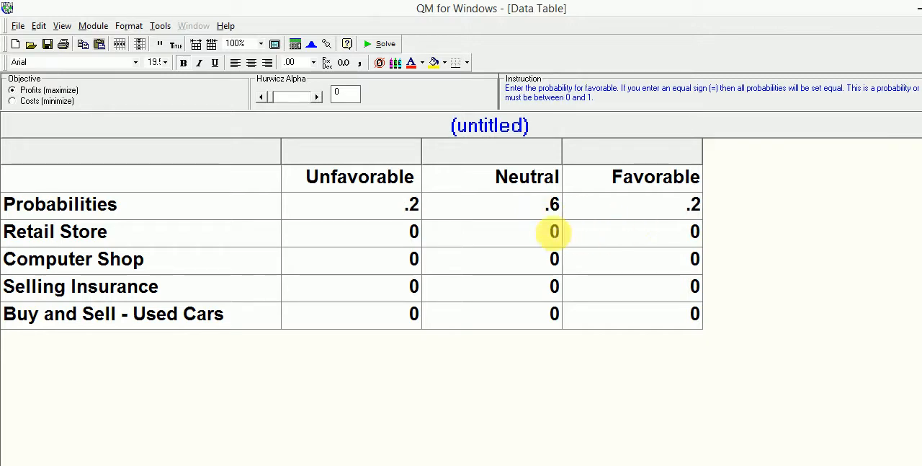
Enter the Retail Store profits as 2000 for Unfavorable, 4000 for Neutral and 8000 for Favorable
{"action": "left_click", "coordinate": [373, 240]}
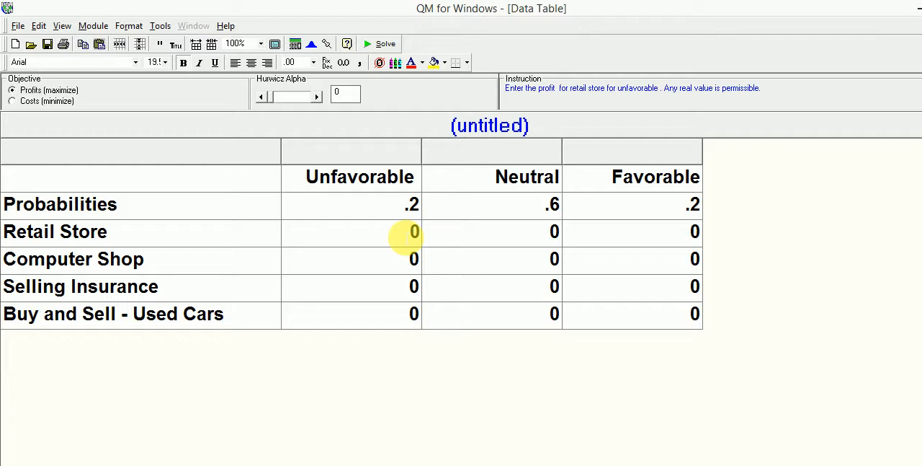
{"action": "type", "text": "2000"}
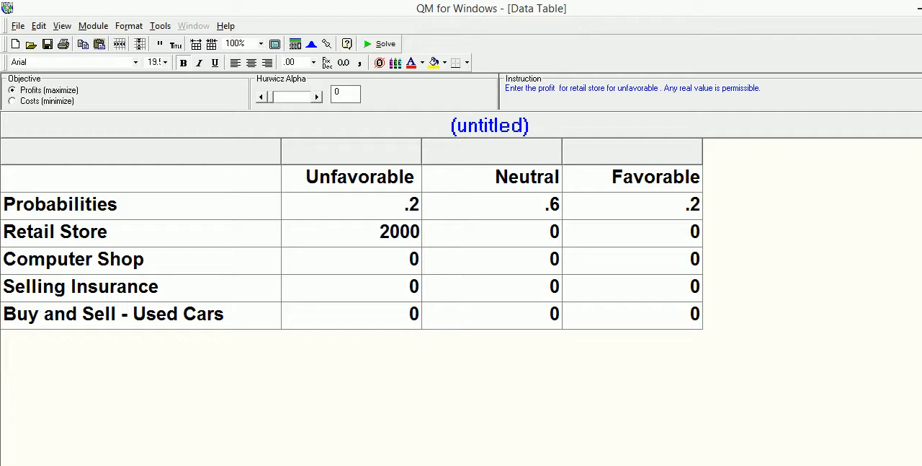
{"action": "key", "text": "Tab"}
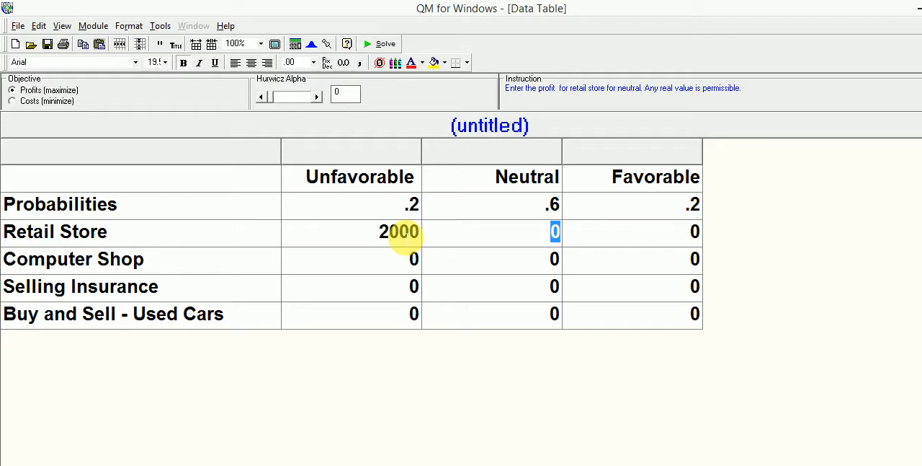
{"action": "type", "text": "4000"}
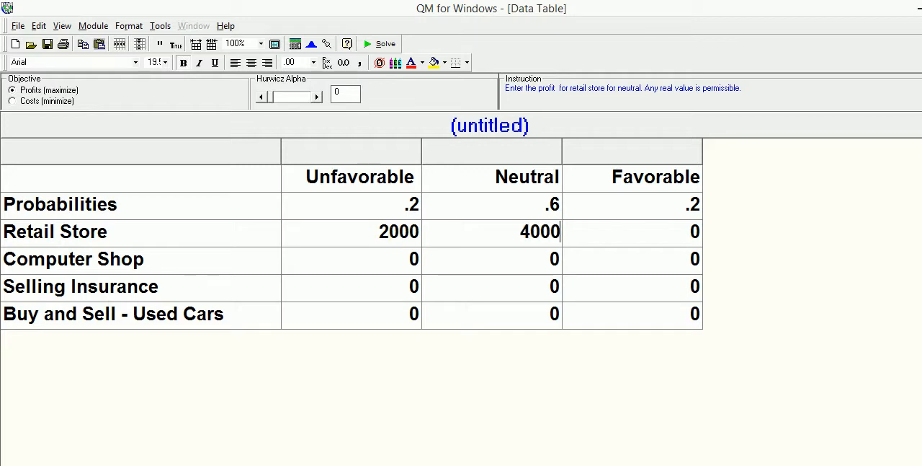
{"action": "key", "text": "Tab"}
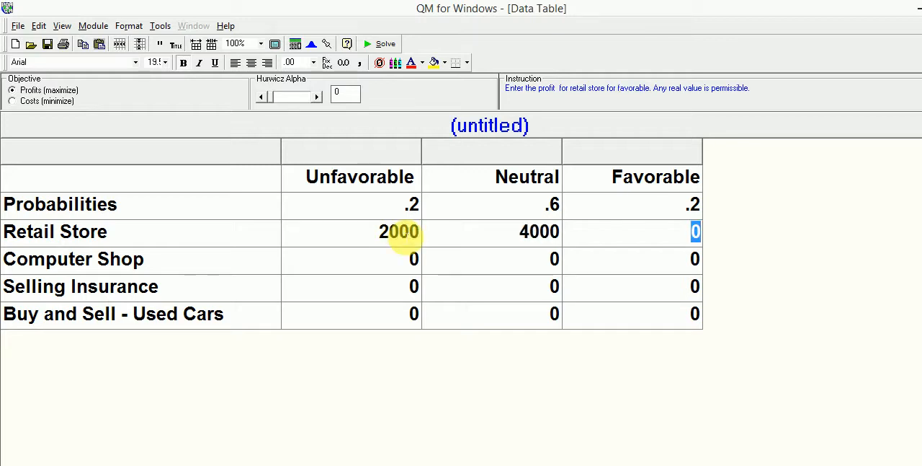
{"action": "type", "text": "8000"}
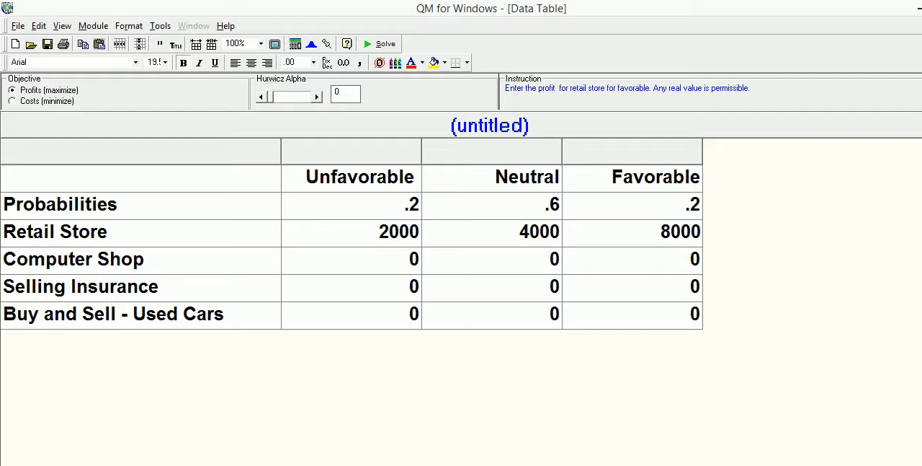
Set the Computer Shop profit for the Unfavorable state to 5000
{"action": "key", "text": "Down"}
{"action": "key", "text": "Left"}
{"action": "key", "text": "Left"}
{"action": "key", "text": "Left"}
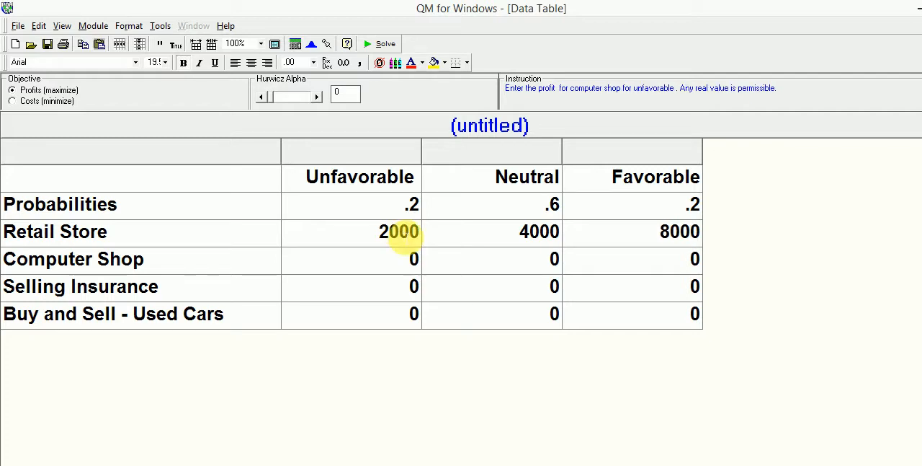
{"action": "key", "text": "Right"}
{"action": "type", "text": "5000"}
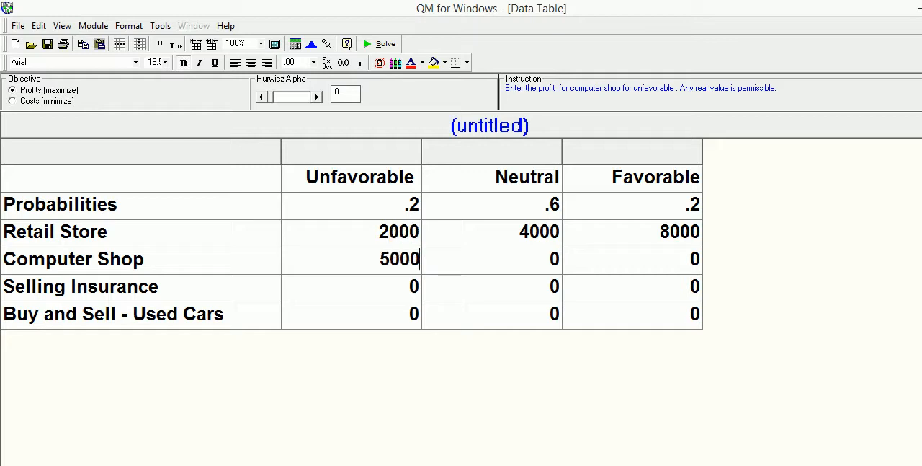
Enter the Computer Shop profits as 10000 for Neutral and 20000 for Favorable
{"action": "key", "text": "Right"}
{"action": "key", "text": "Right"}
{"action": "key", "text": "Left"}
{"action": "type", "text": "'"}
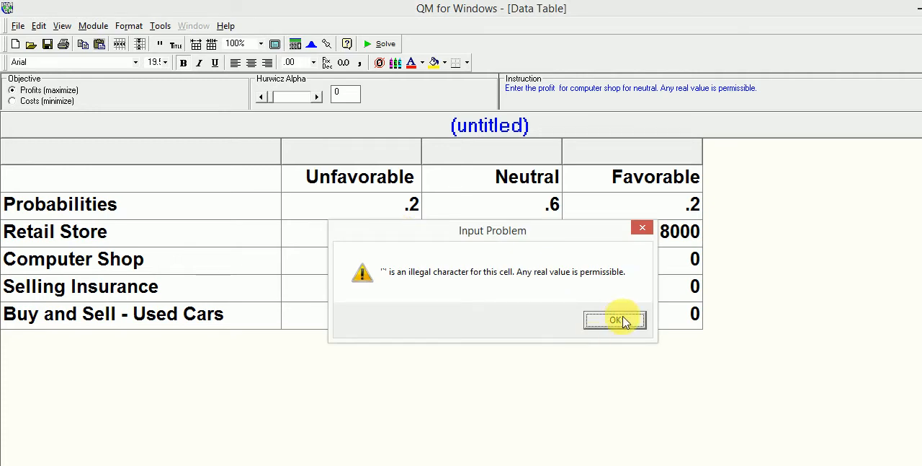
{"action": "left_click", "coordinate": [615, 320]}
{"action": "type", "text": "10000"}
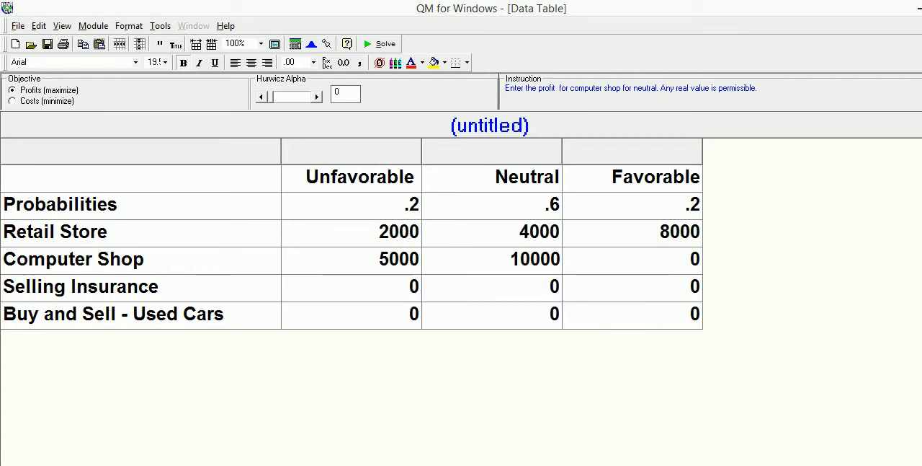
{"action": "key", "text": "Right"}
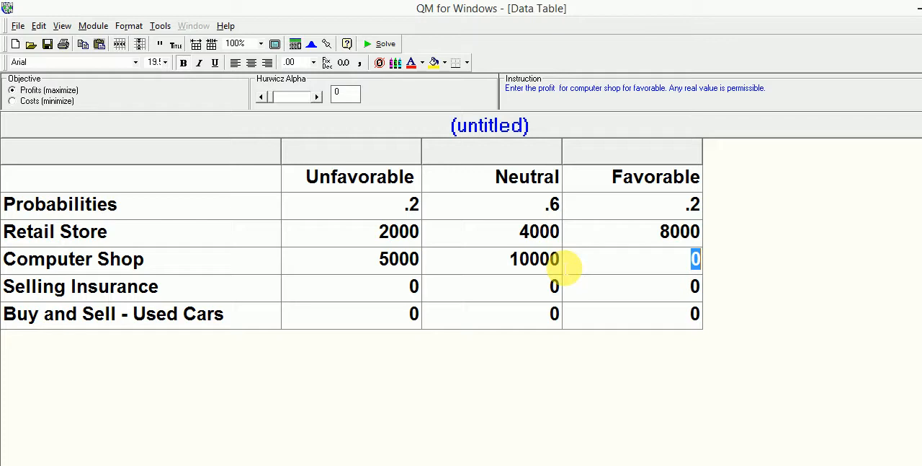
{"action": "type", "text": "20000"}
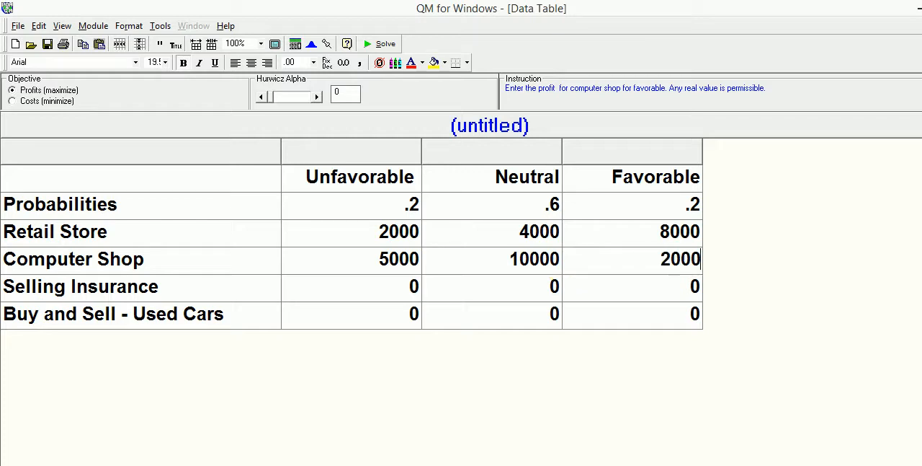
Enter the Selling Insurance profits as -2000 for Unfavorable, 12000 for Neutral and 40000 for Favorable
{"action": "key", "text": "Down"}
{"action": "key", "text": "Left"}
{"action": "key", "text": "Left"}
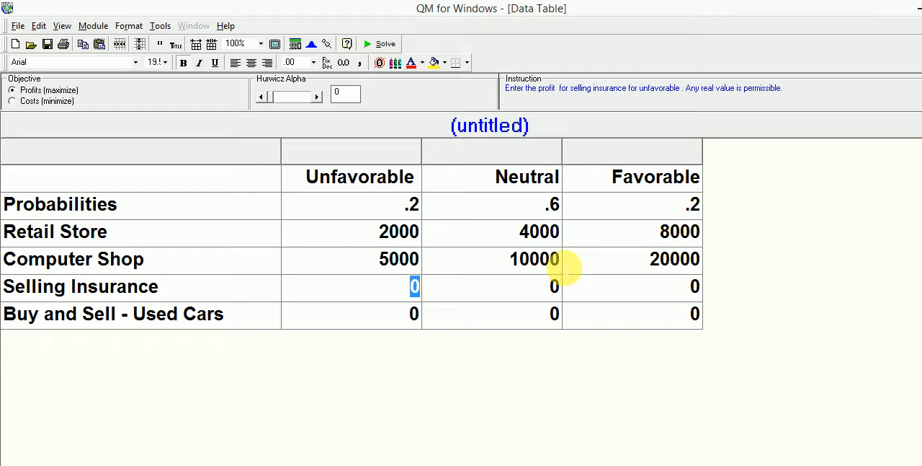
{"action": "type", "text": "-"}
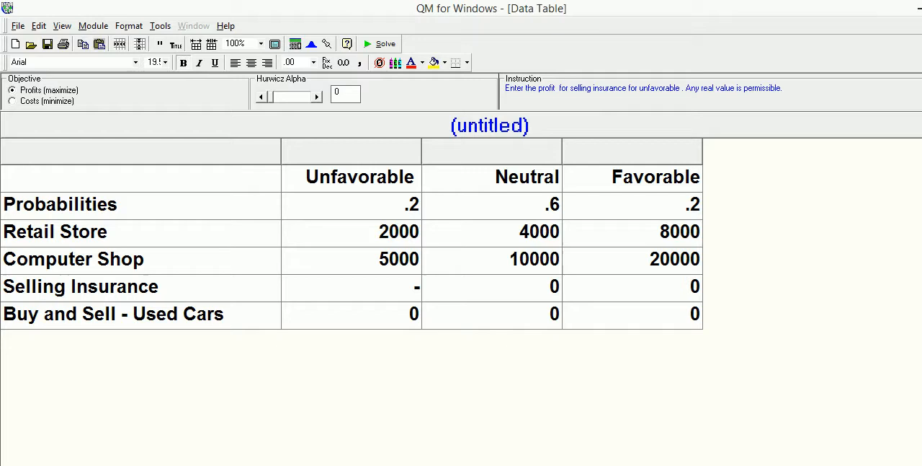
{"action": "type", "text": "2000"}
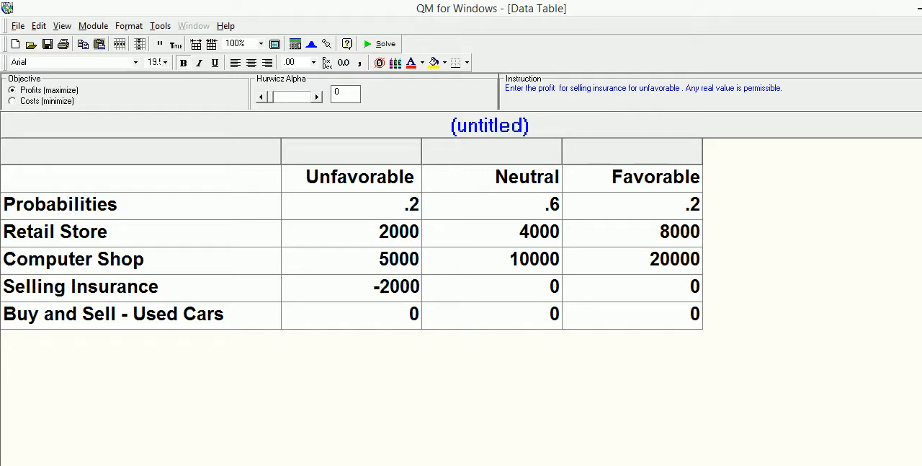
{"action": "key", "text": "Tab"}
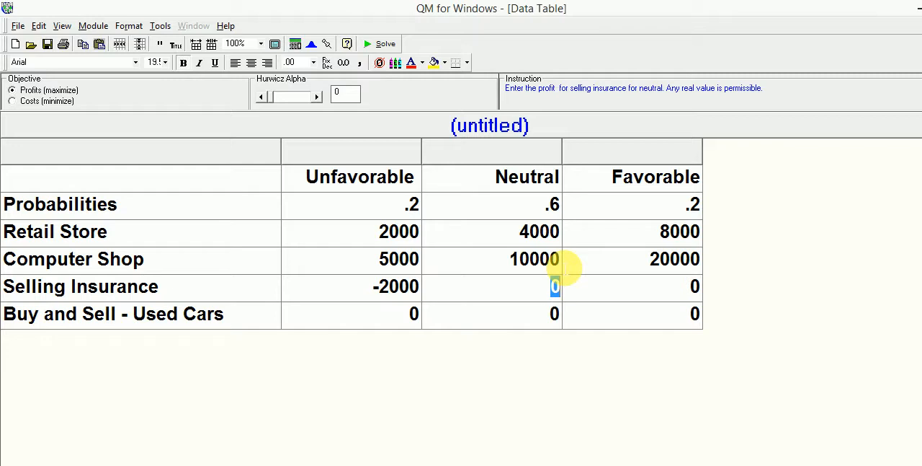
{"action": "type", "text": "12000"}
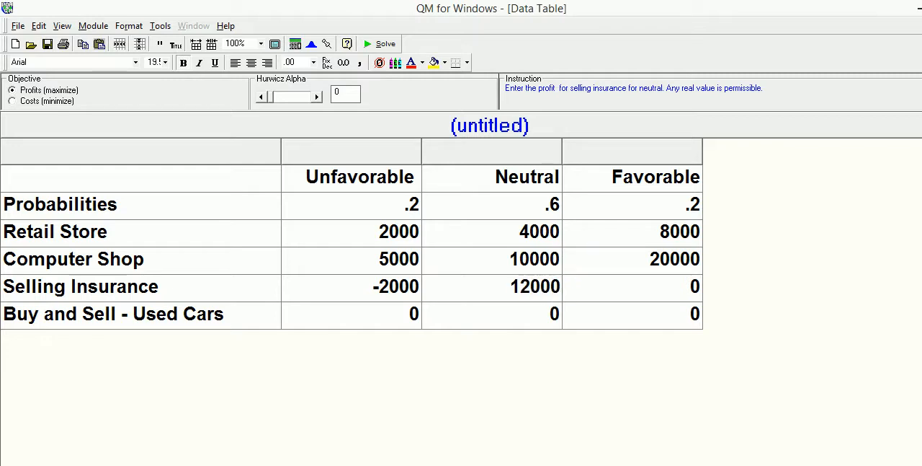
{"action": "key", "text": "Tab"}
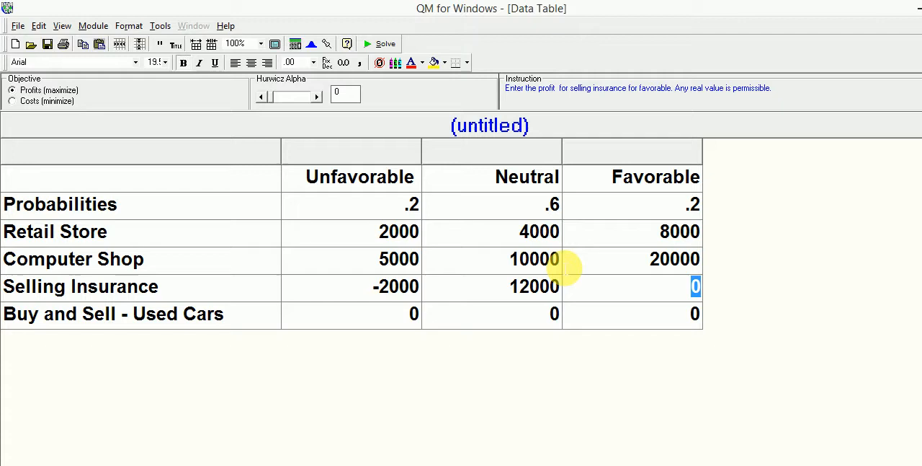
{"action": "type", "text": "40000"}
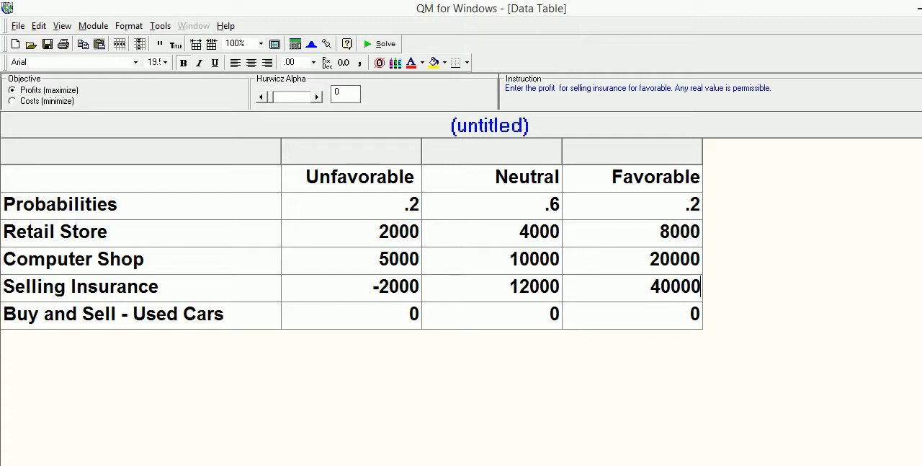
Enter the Buy and Sell - Used Cars profits as -5000 for Unfavorable, 20000 for Neutral and 100000 for Favorable
{"action": "key", "text": "Return"}
{"action": "key", "text": "Left"}
{"action": "key", "text": "Left"}
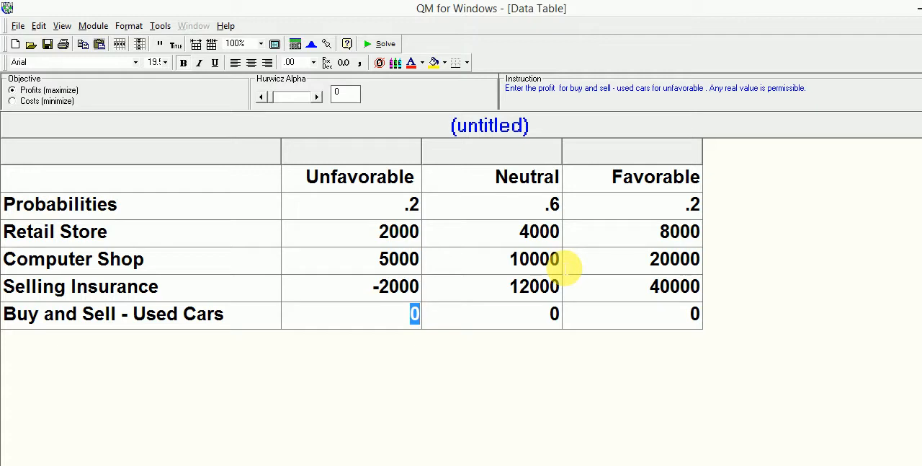
{"action": "type", "text": "-"}
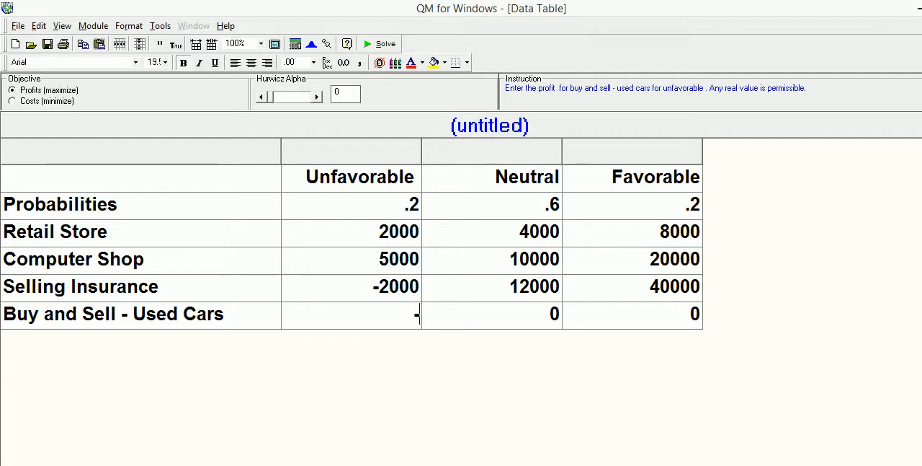
{"action": "type", "text": "5000"}
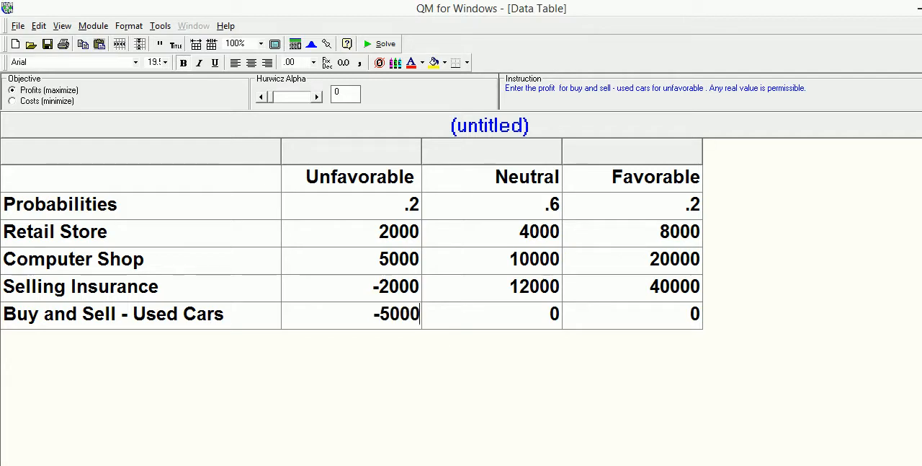
{"action": "key", "text": "Tab"}
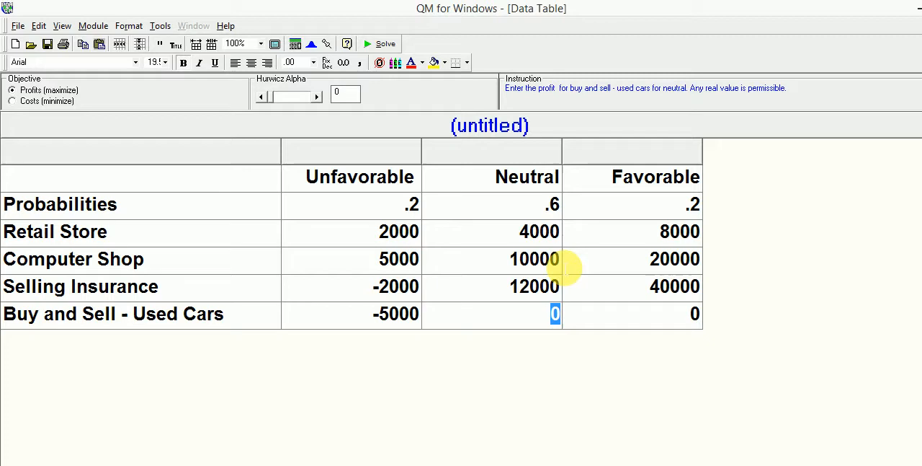
{"action": "type", "text": "20000"}
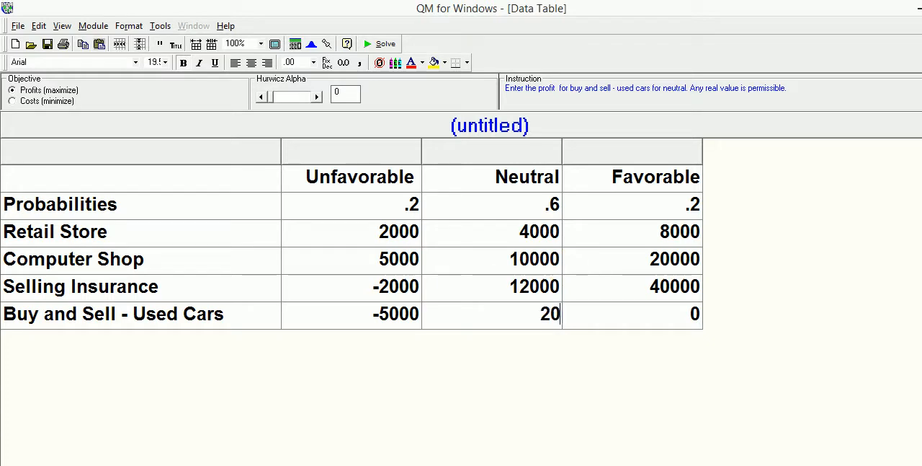
{"action": "key", "text": "Tab"}
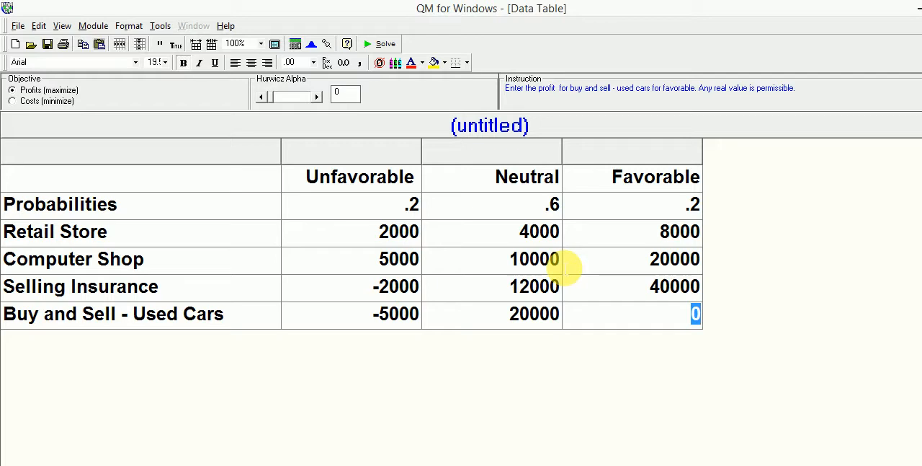
{"action": "type", "text": "100000"}
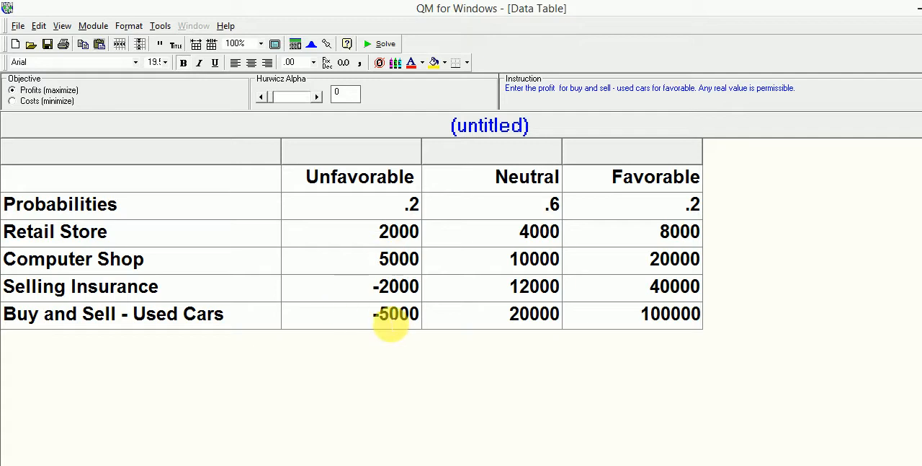
Change the Buy and Sell - Used Cars profit for the Unfavorable state to -10000
{"action": "left_click", "coordinate": [389, 323]}
{"action": "key", "text": "Delete"}
{"action": "type", "text": "10"}
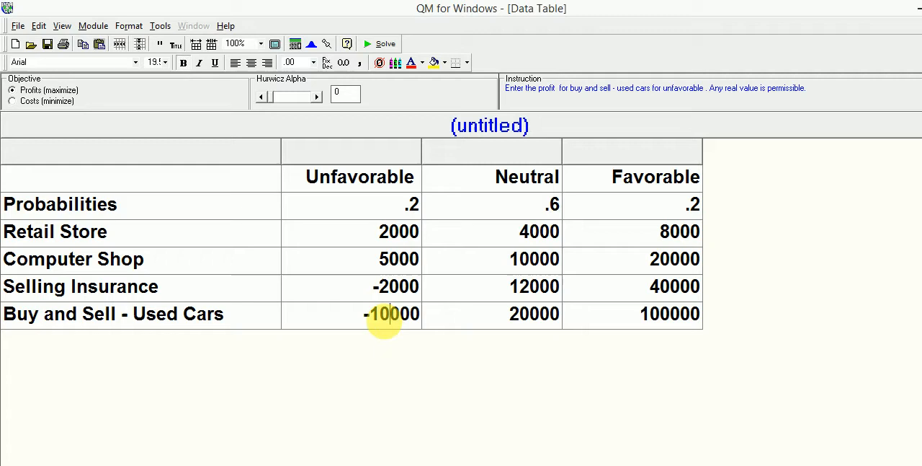
{"action": "left_click", "coordinate": [480, 314]}
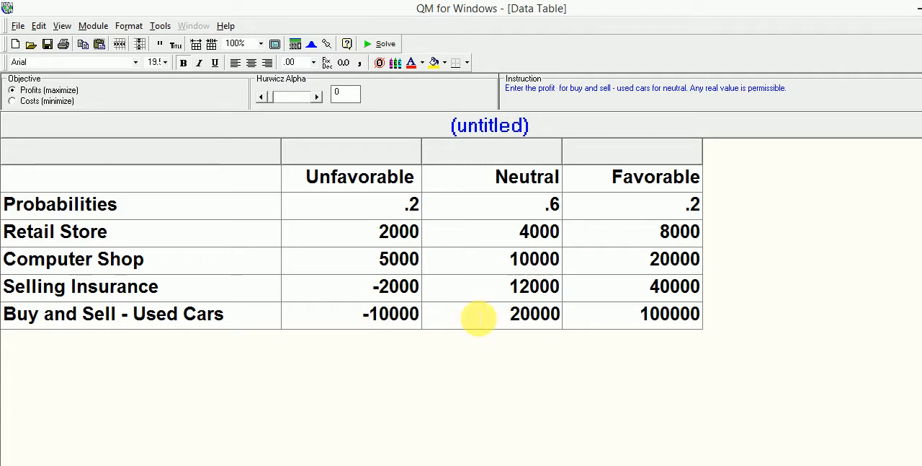
{"action": "left_click", "coordinate": [318, 314]}
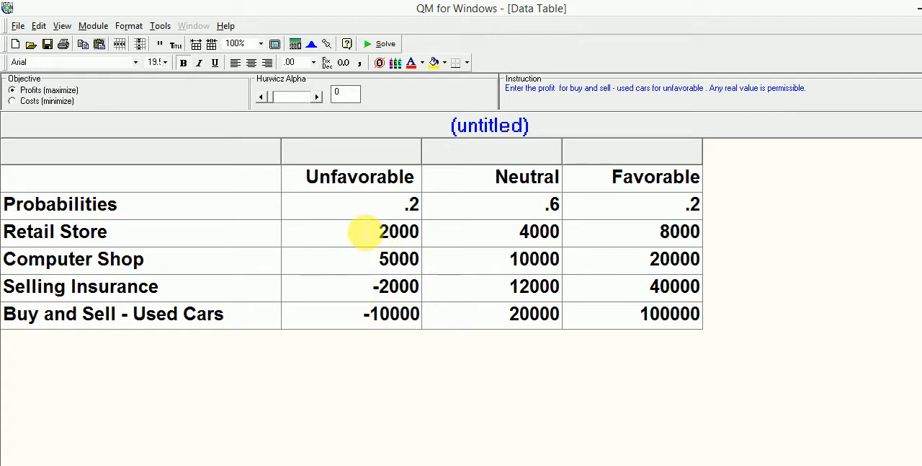
{"action": "left_click", "coordinate": [366, 235]}
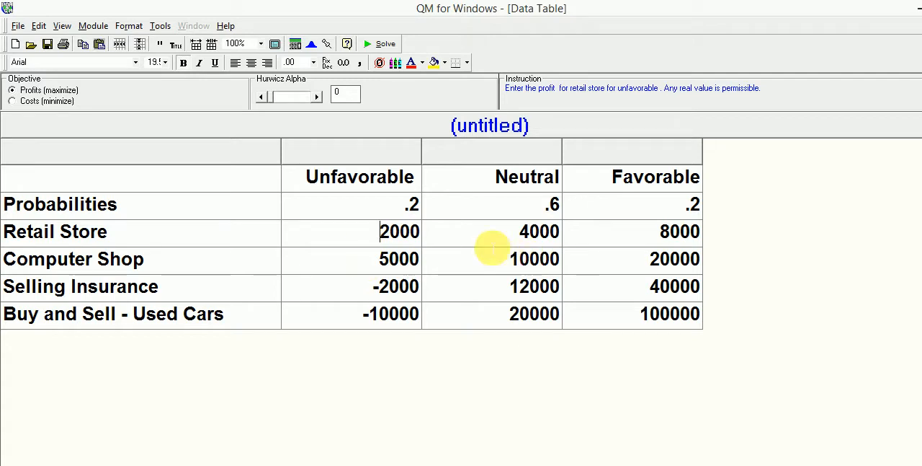
{"action": "left_click", "coordinate": [487, 238]}
{"action": "left_click", "coordinate": [638, 238]}
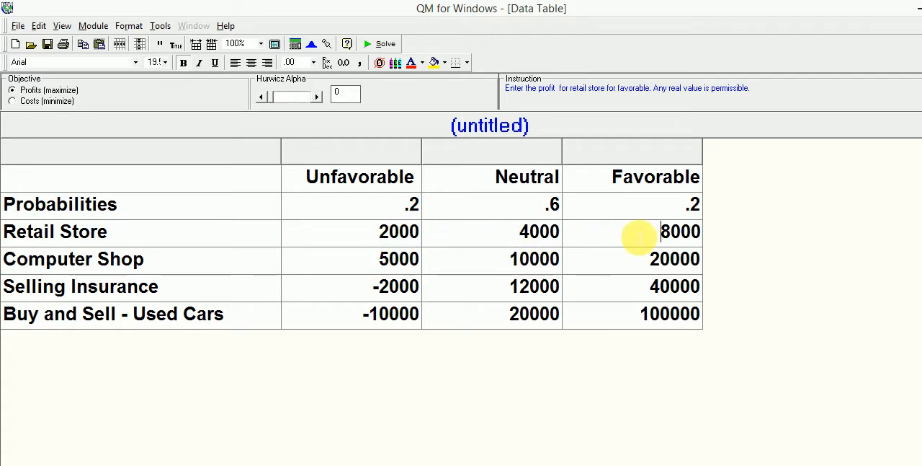
{"action": "left_click", "coordinate": [359, 236]}
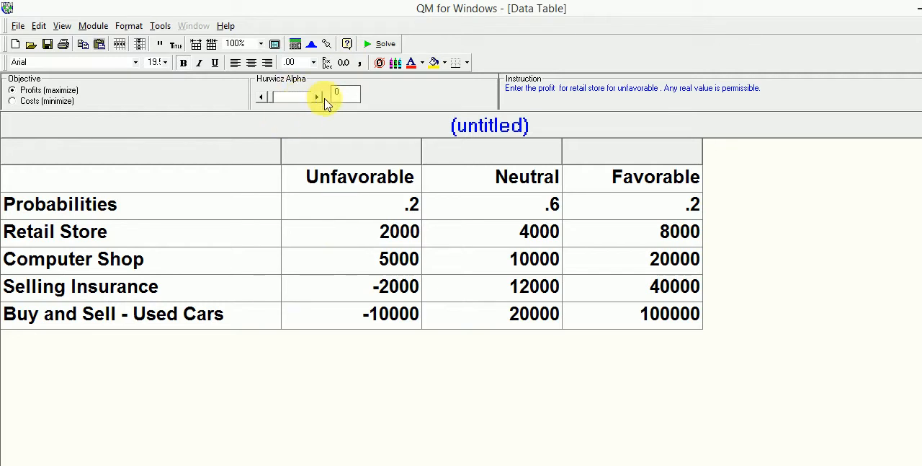
Try raising the Hurwicz alpha gradually to .47, and return it to 0
{"action": "left_click", "coordinate": [353, 101]}
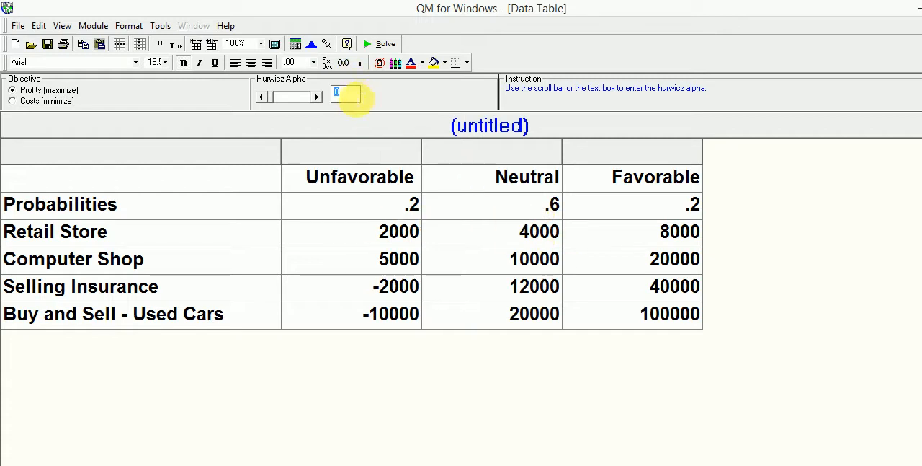
{"action": "left_click", "coordinate": [306, 96]}
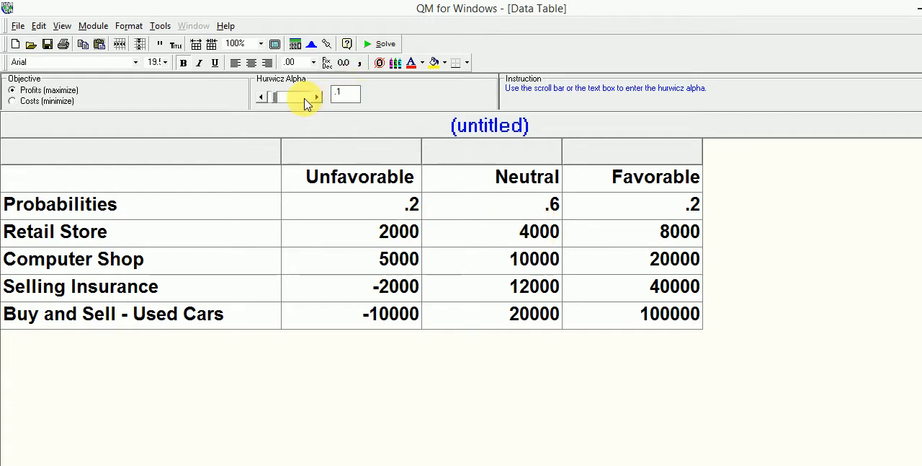
{"action": "left_click", "coordinate": [318, 96]}
{"action": "left_click", "coordinate": [319, 97]}
{"action": "left_click", "coordinate": [319, 97]}
{"action": "left_click", "coordinate": [318, 97]}
{"action": "left_click", "coordinate": [317, 96]}
{"action": "left_click", "coordinate": [317, 96]}
{"action": "left_click", "coordinate": [317, 96]}
{"action": "left_click", "coordinate": [317, 97]}
{"action": "left_click", "coordinate": [317, 96]}
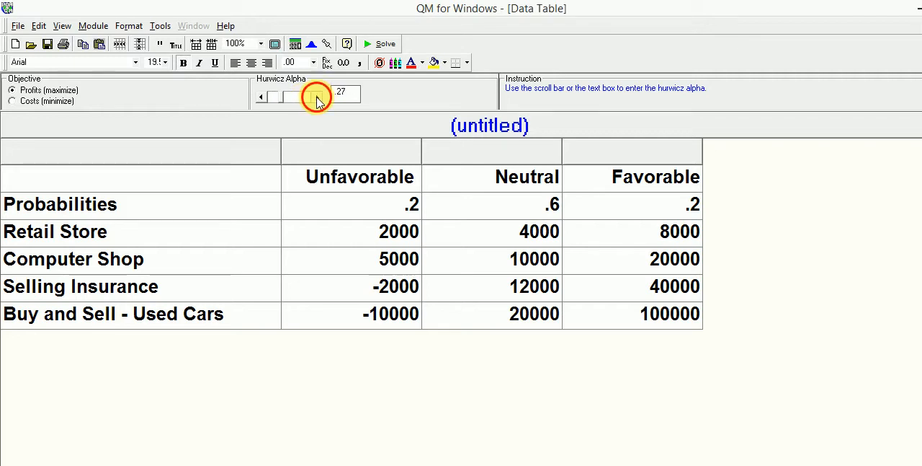
{"action": "left_click", "coordinate": [317, 97]}
{"action": "left_click", "coordinate": [317, 97]}
{"action": "left_click", "coordinate": [318, 96]}
{"action": "left_click", "coordinate": [317, 96]}
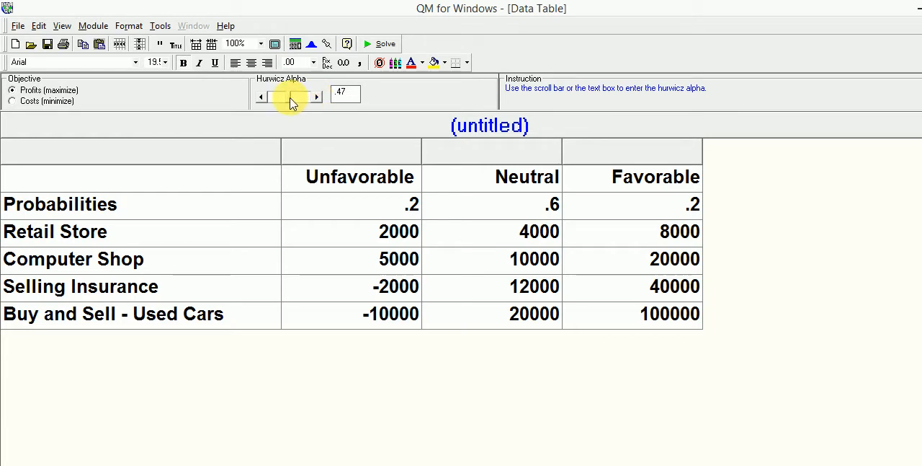
{"action": "left_click", "coordinate": [287, 99]}
{"action": "left_click_drag", "start_coordinate": [286, 104], "coordinate": [261, 102]}
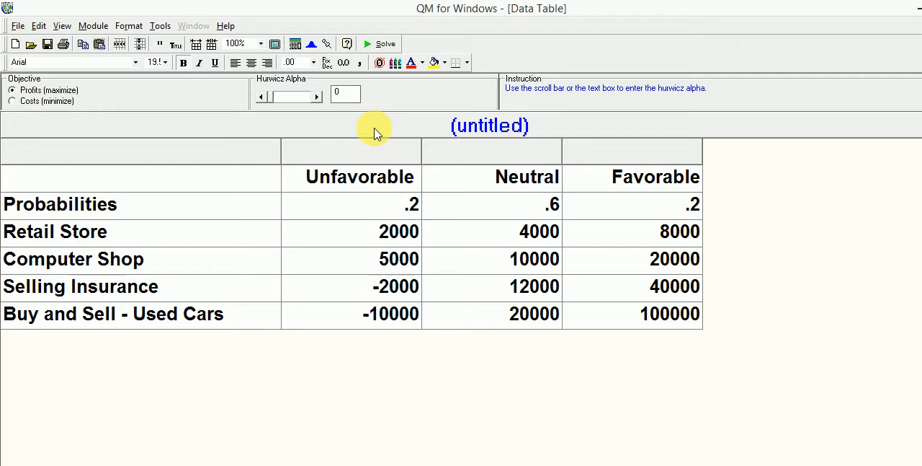
Try Hurwicz alpha values of .1, 1 and .5, and return the alpha to 0
{"action": "left_click", "coordinate": [292, 103]}
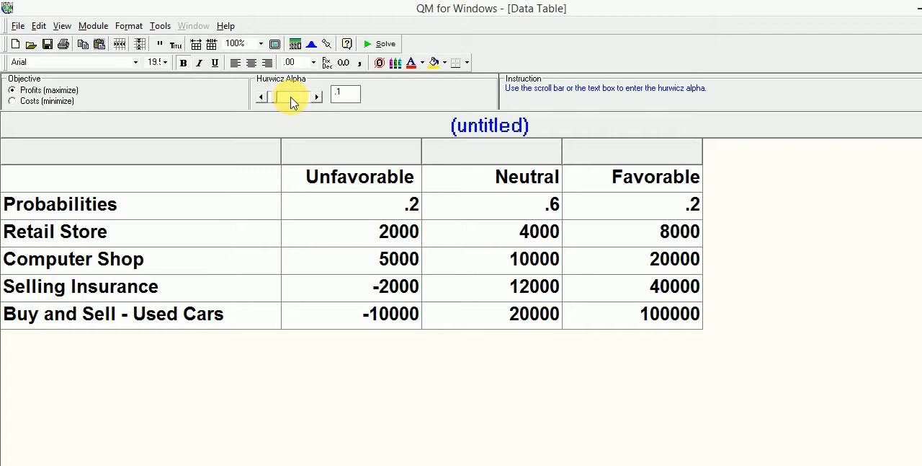
{"action": "left_click_drag", "start_coordinate": [279, 104], "coordinate": [262, 98]}
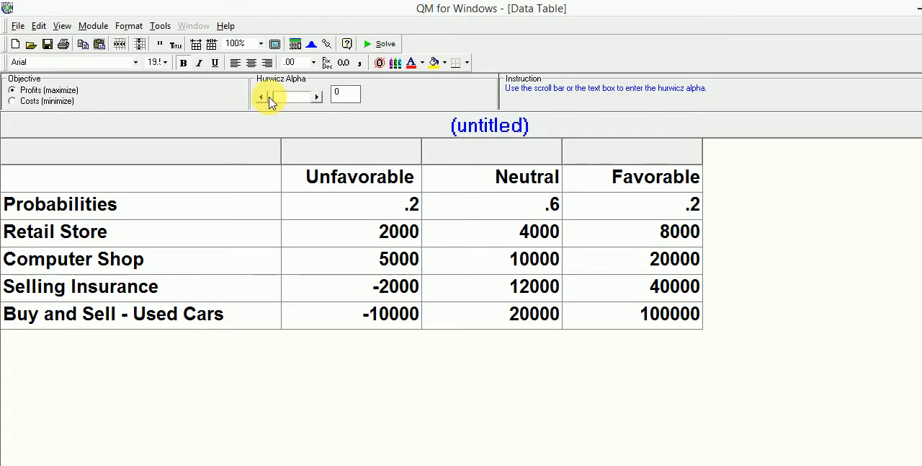
{"action": "left_click_drag", "start_coordinate": [270, 101], "coordinate": [315, 104]}
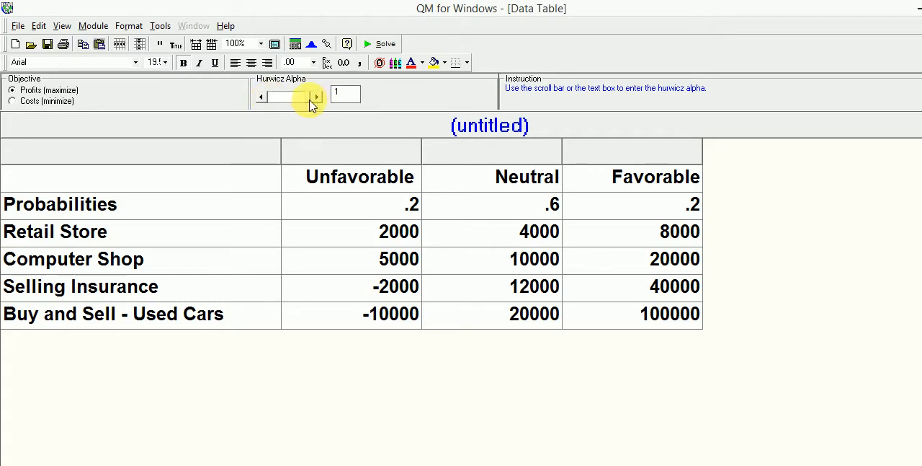
{"action": "left_click_drag", "start_coordinate": [309, 103], "coordinate": [293, 103]}
{"action": "left_click", "coordinate": [261, 97]}
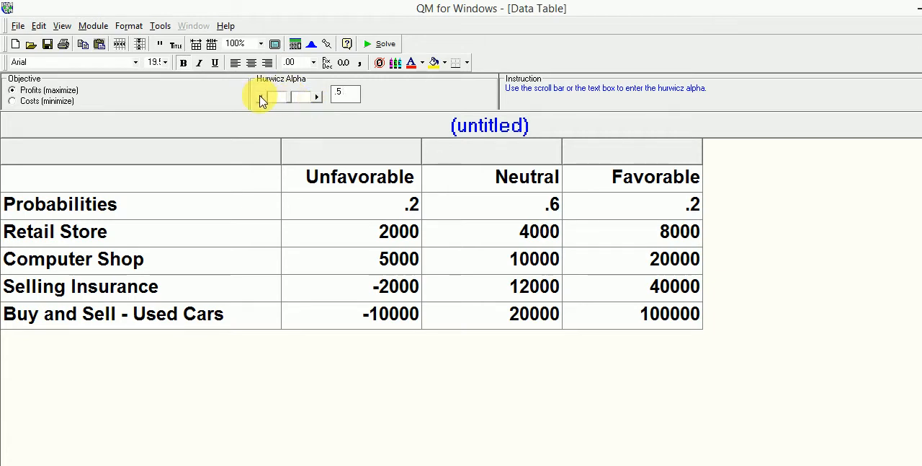
{"action": "left_click_drag", "start_coordinate": [292, 102], "coordinate": [247, 106]}
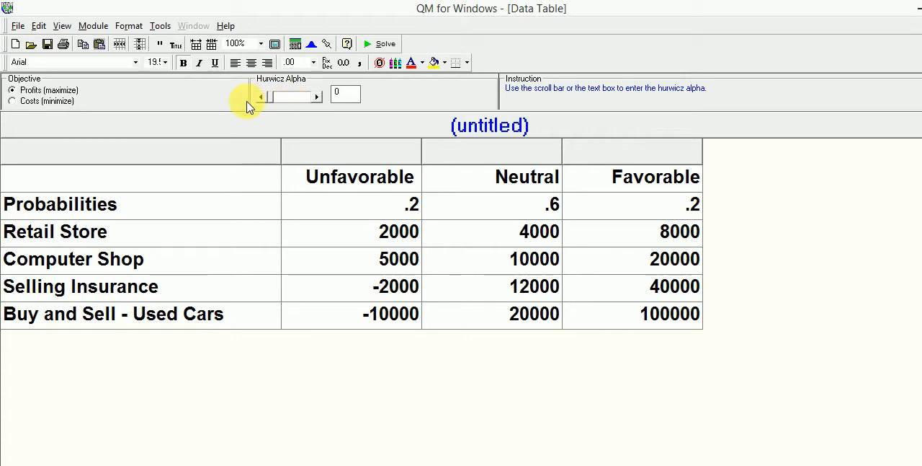
Solve the decision table to produce the Decision Table Results
{"action": "left_click", "coordinate": [389, 45]}
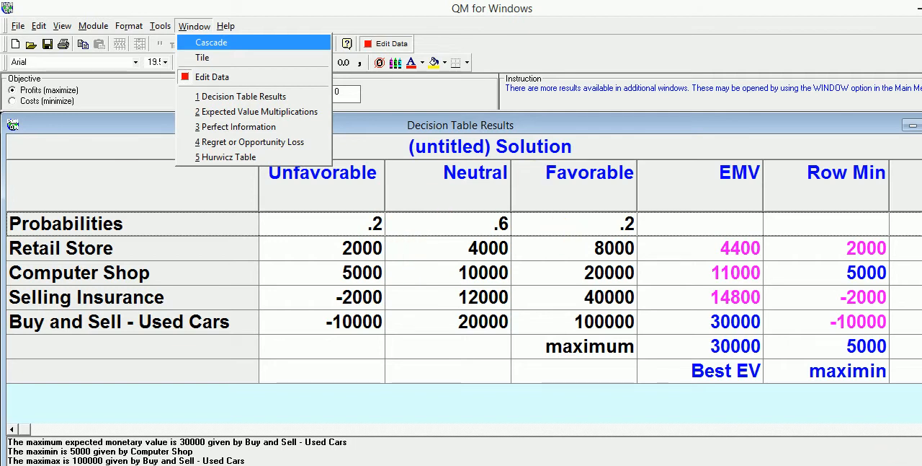
{"action": "left_click", "coordinate": [921, 429]}
{"action": "left_click", "coordinate": [921, 429]}
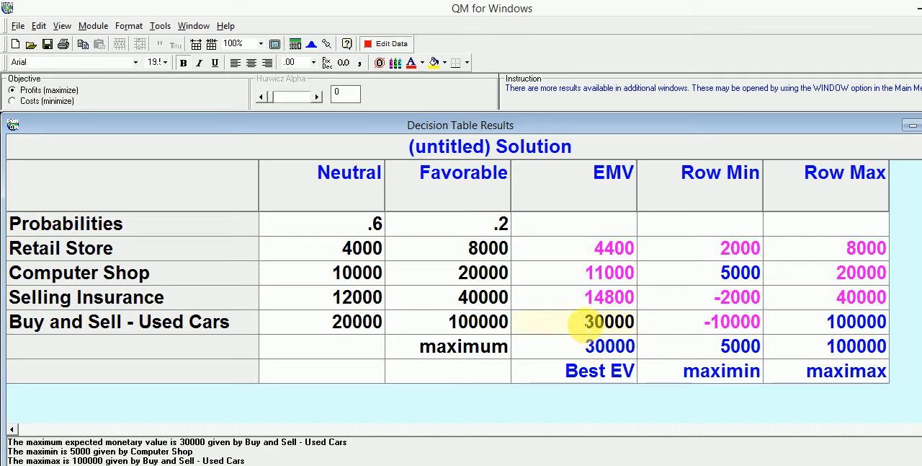
Examine the EMV, Row Min and Row Max results to compare the best expected value, maximin and maximax alternatives
{"action": "left_click", "coordinate": [585, 324]}
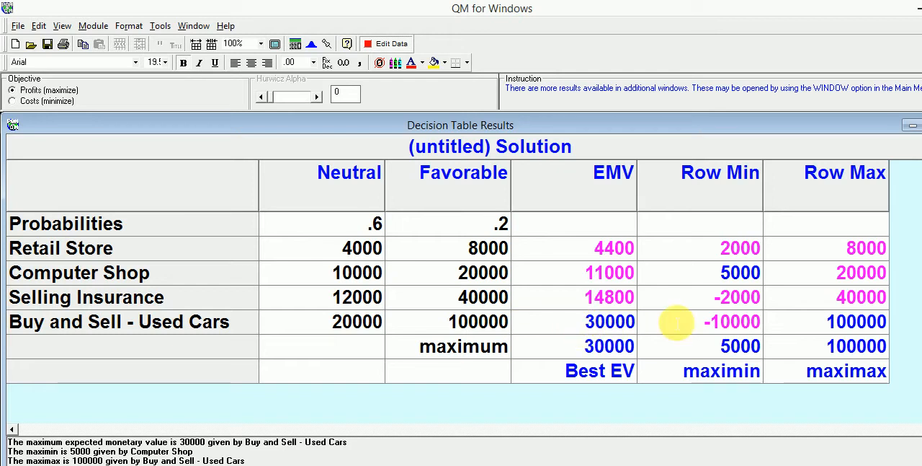
{"action": "left_click", "coordinate": [705, 322]}
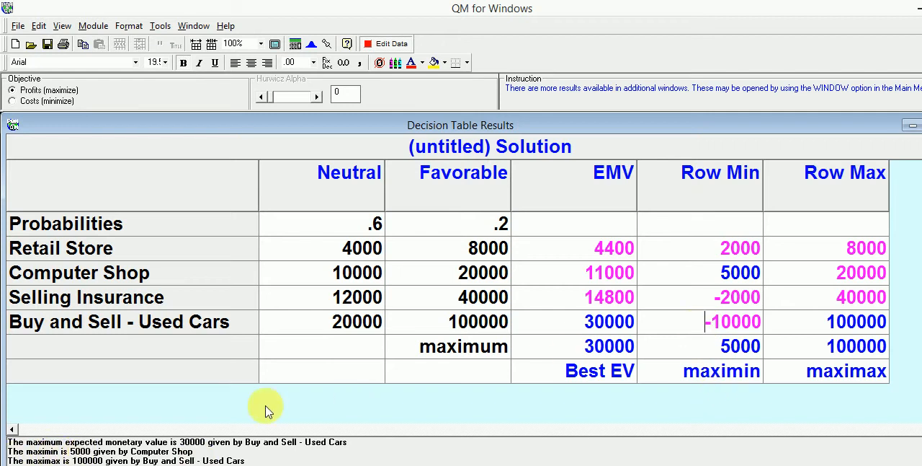
{"action": "left_click", "coordinate": [724, 347]}
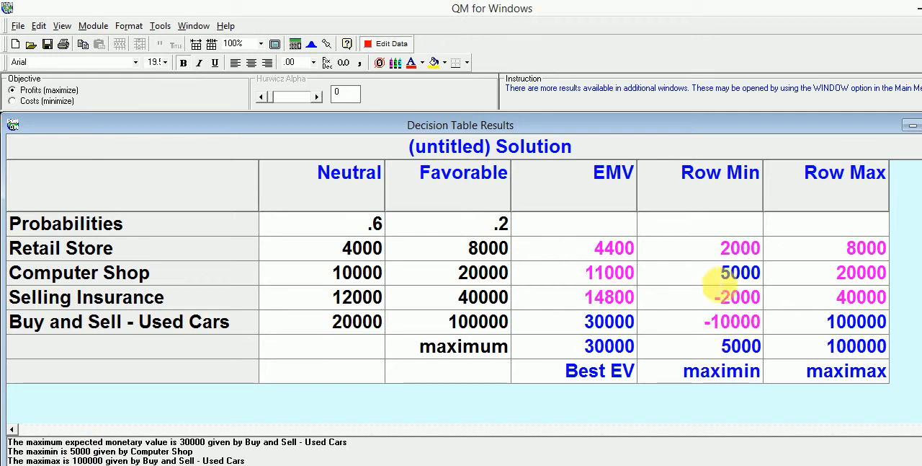
{"action": "left_click", "coordinate": [721, 277]}
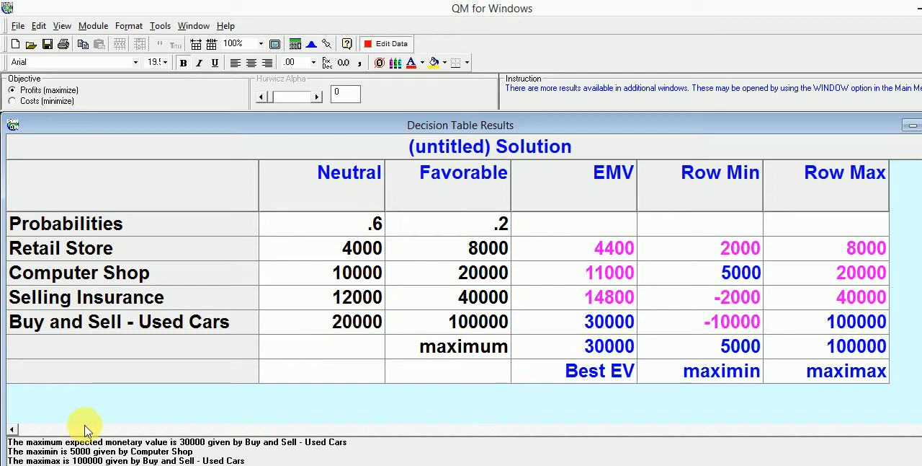
{"action": "left_click", "coordinate": [18, 431]}
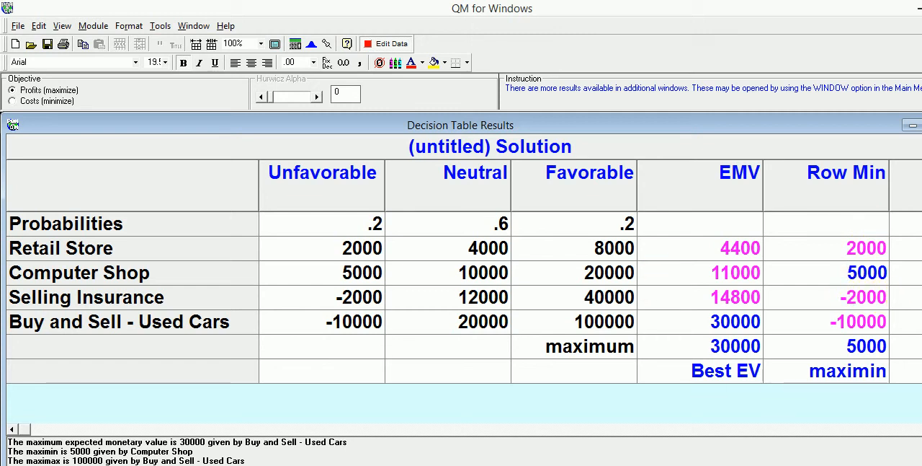
{"action": "left_click", "coordinate": [919, 429]}
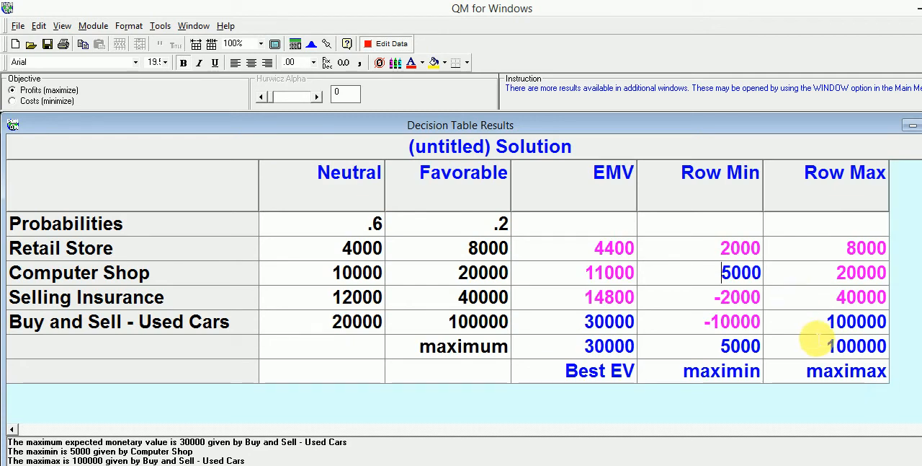
{"action": "left_click", "coordinate": [818, 332]}
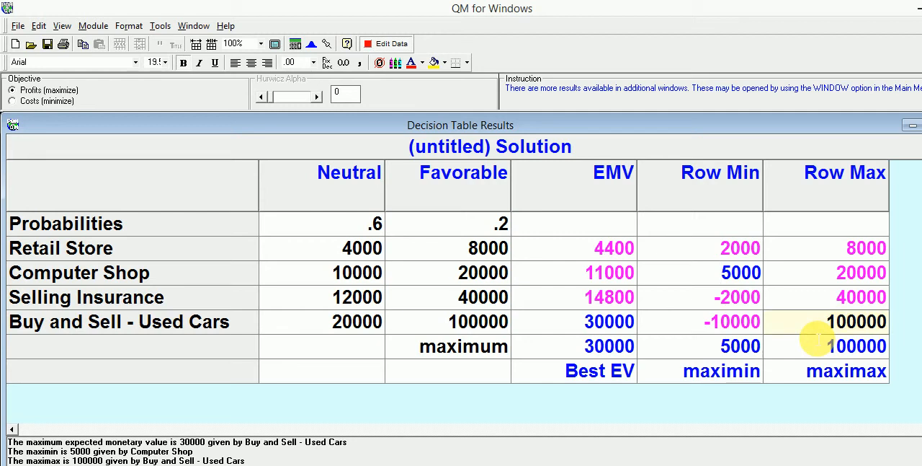
{"action": "left_click", "coordinate": [818, 337]}
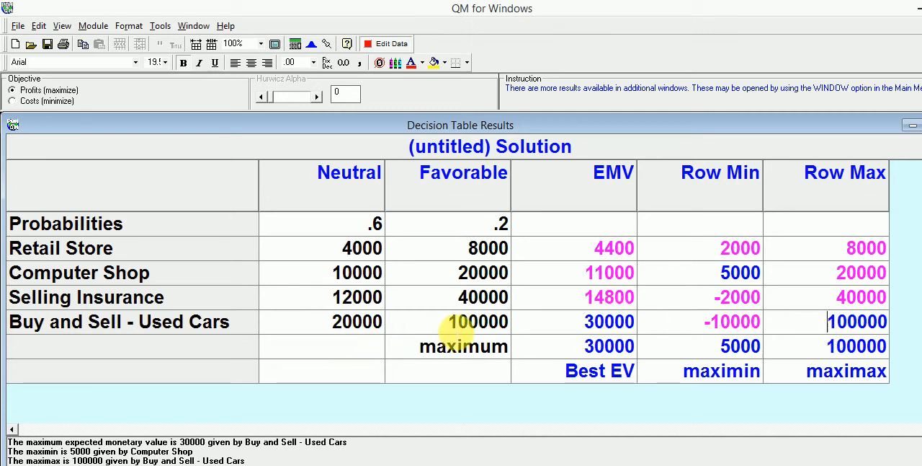
{"action": "left_click_drag", "start_coordinate": [452, 324], "coordinate": [505, 332]}
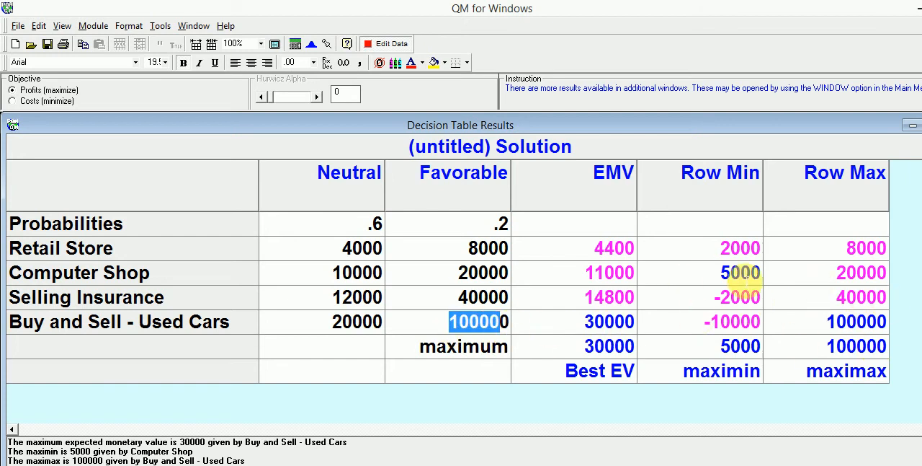
{"action": "left_click", "coordinate": [581, 331]}
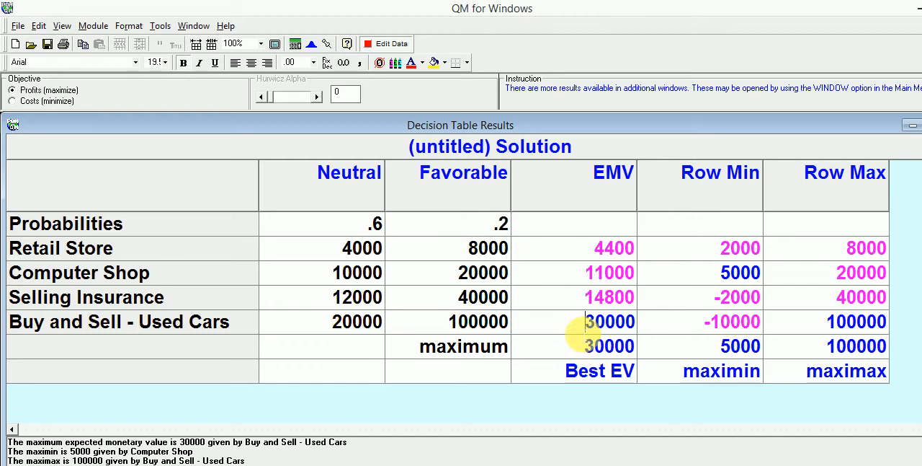
{"action": "left_click", "coordinate": [698, 328]}
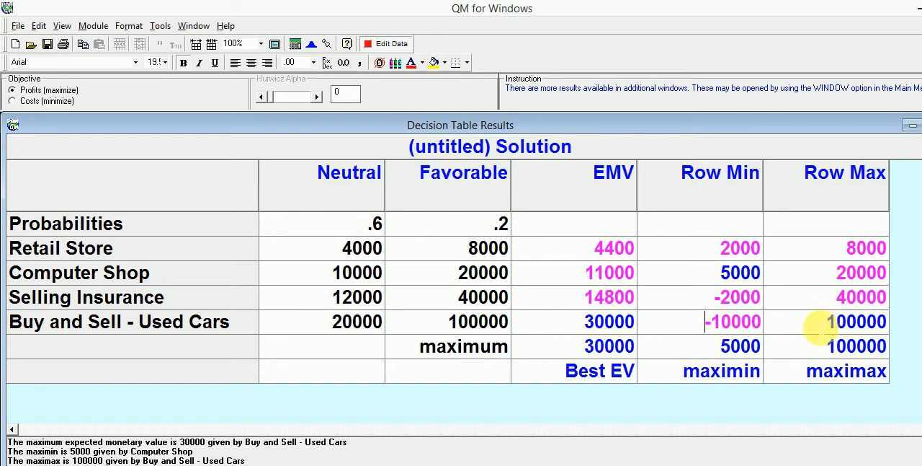
{"action": "left_click", "coordinate": [825, 324]}
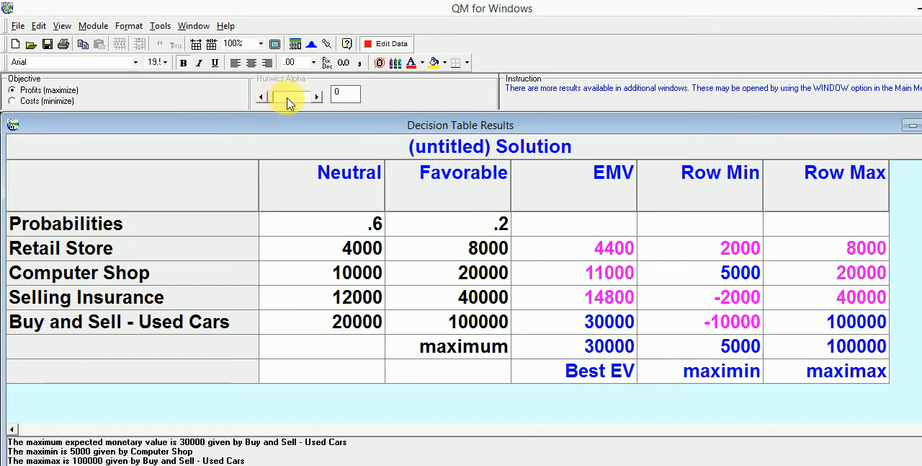
Go back to the problem data, set the Hurwicz alpha to .5 and solve the decision table again
{"action": "left_click", "coordinate": [387, 46]}
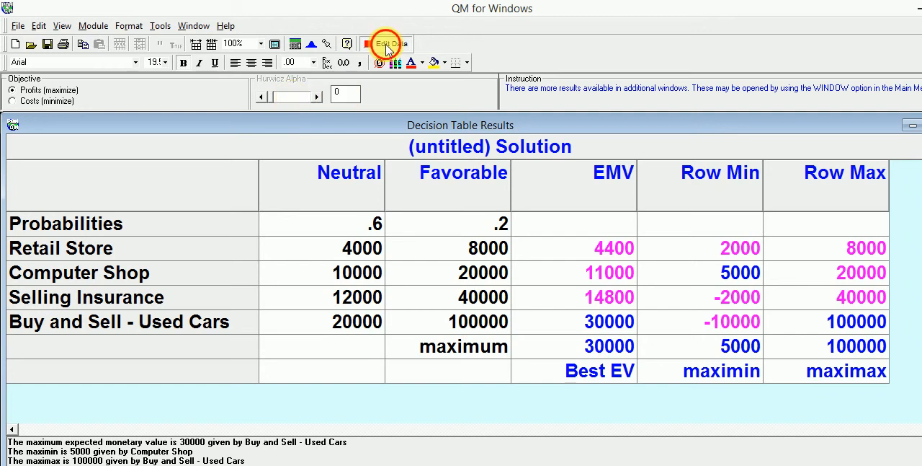
{"action": "left_click", "coordinate": [352, 104]}
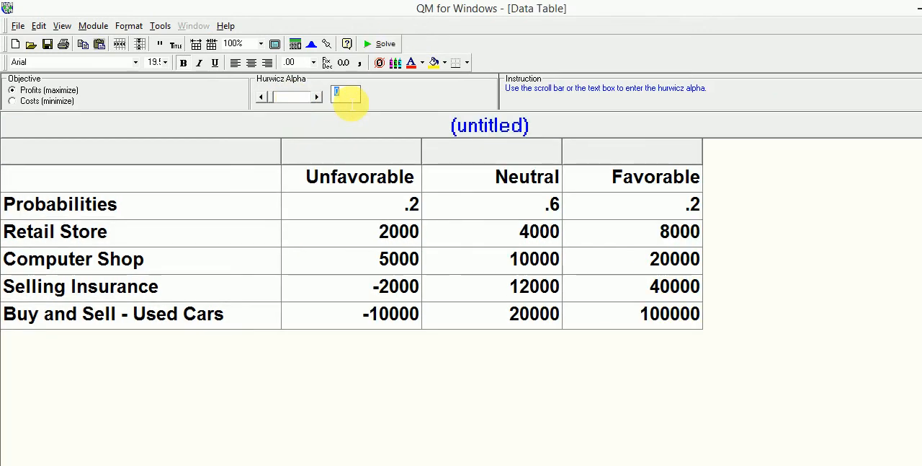
{"action": "type", "text": ".5"}
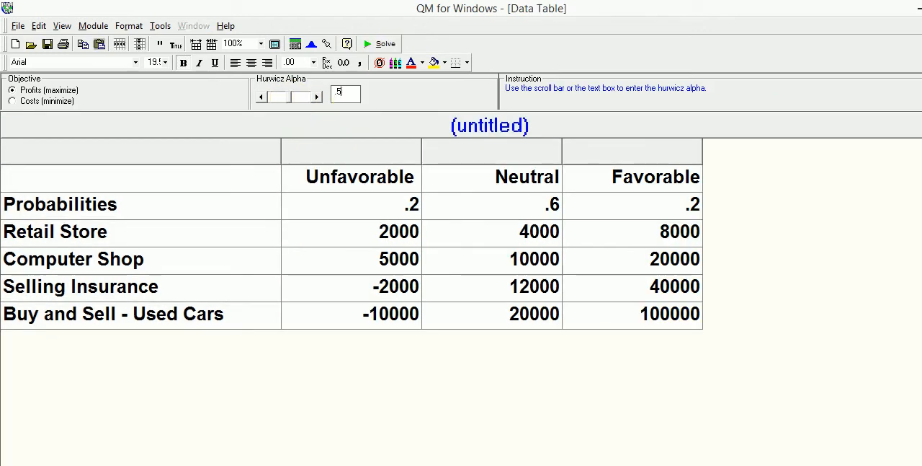
{"action": "left_click", "coordinate": [380, 44]}
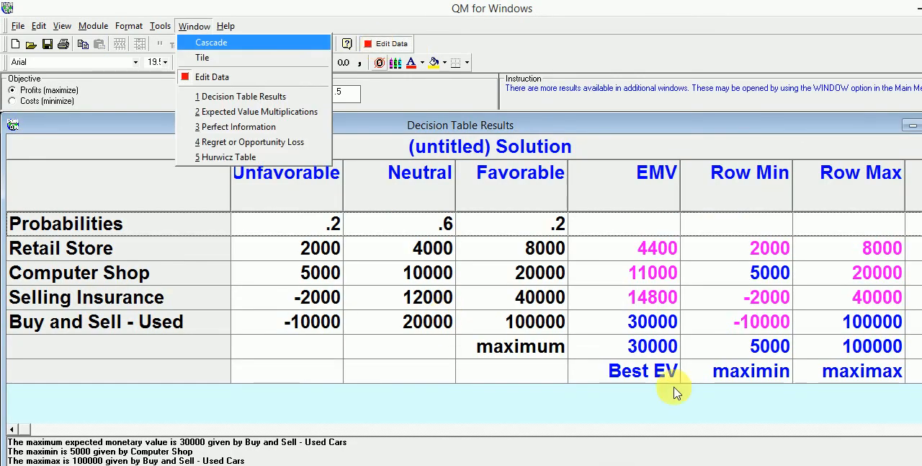
{"action": "left_click", "coordinate": [640, 353]}
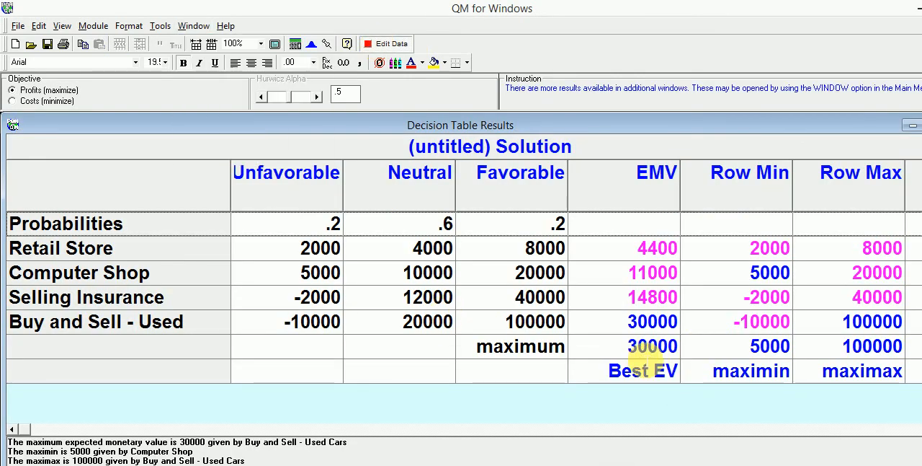
{"action": "left_click", "coordinate": [643, 352]}
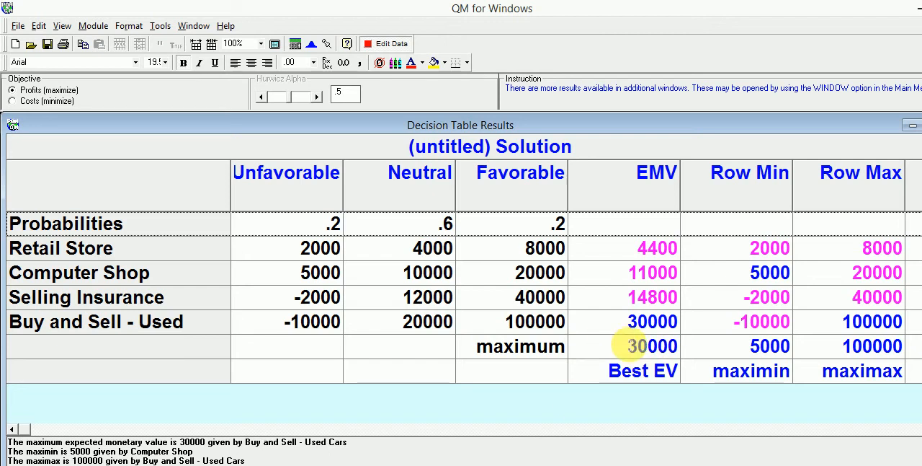
{"action": "left_click", "coordinate": [623, 371]}
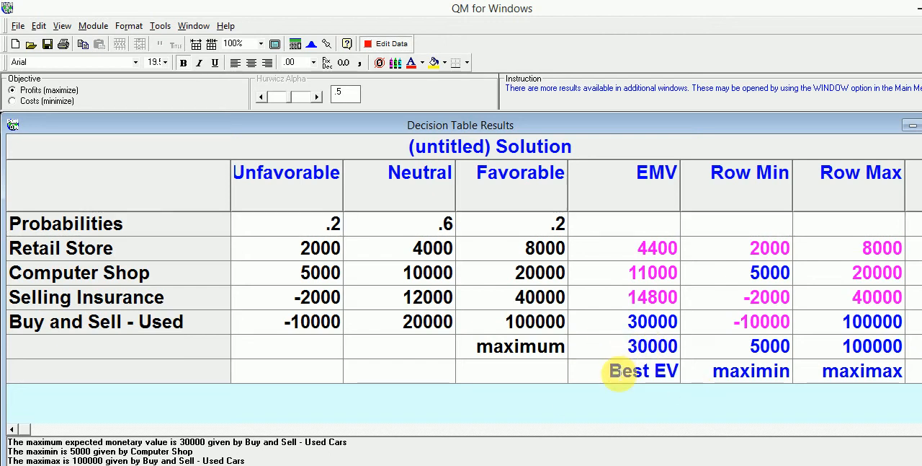
Examine the EMV, Row Min and Hurwicz columns to compare the best alternatives at alpha .5
{"action": "left_click", "coordinate": [620, 329]}
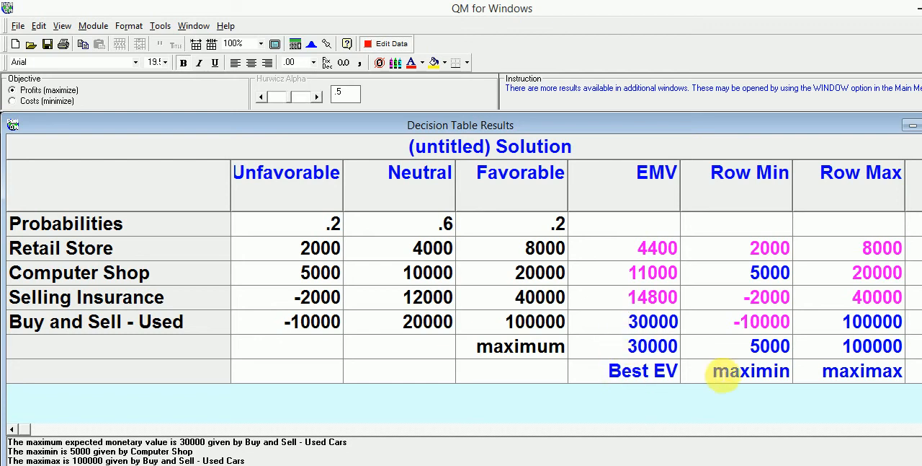
{"action": "left_click", "coordinate": [739, 353]}
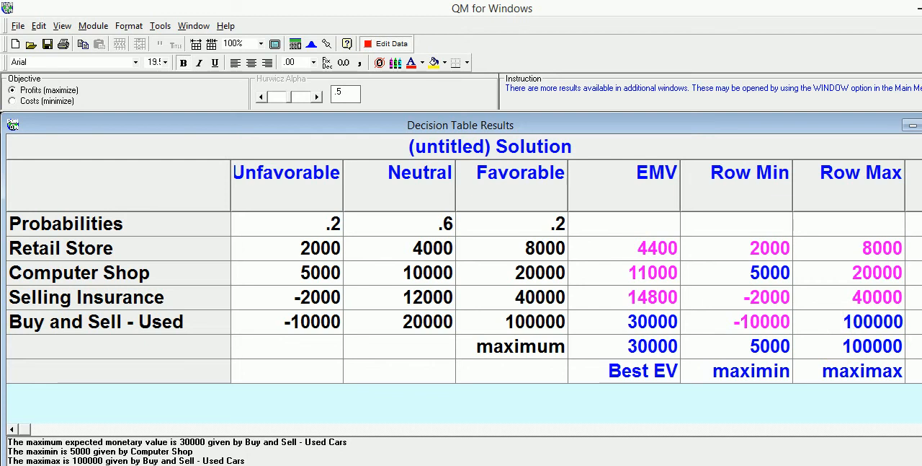
{"action": "scroll", "coordinate": [568, 297], "scroll_direction": "right", "scroll_amount": 1}
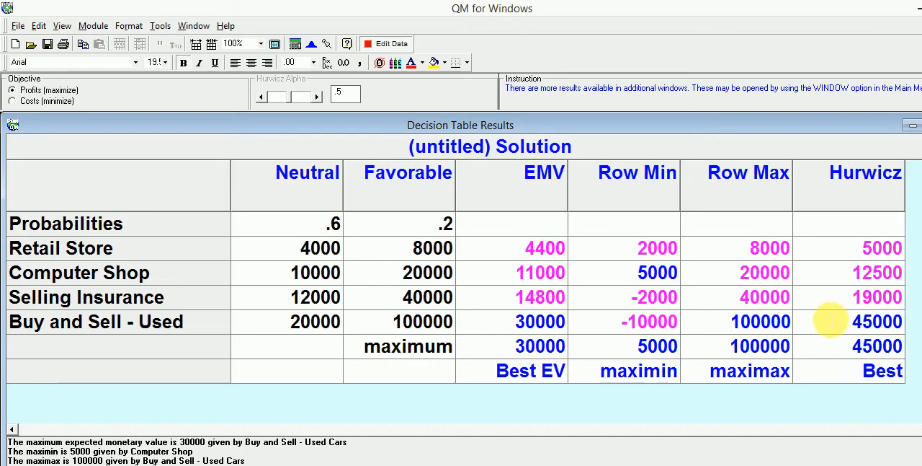
{"action": "left_click", "coordinate": [830, 322]}
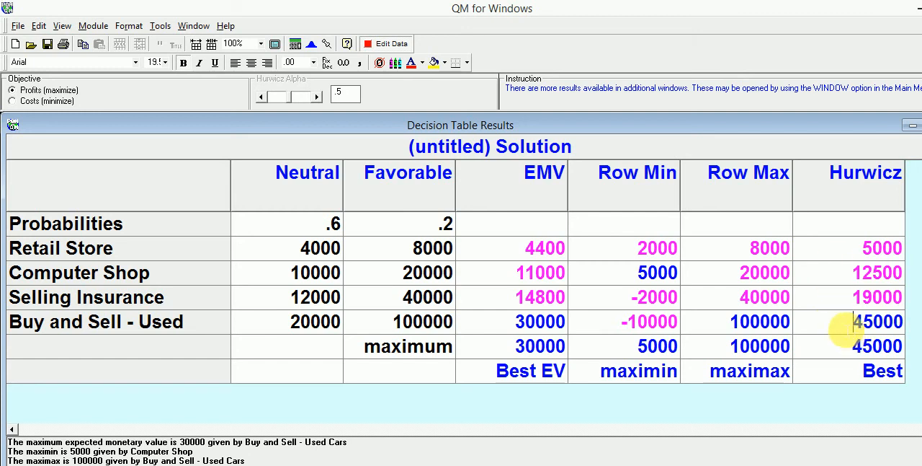
{"action": "left_click", "coordinate": [870, 382]}
{"action": "left_click", "coordinate": [842, 329]}
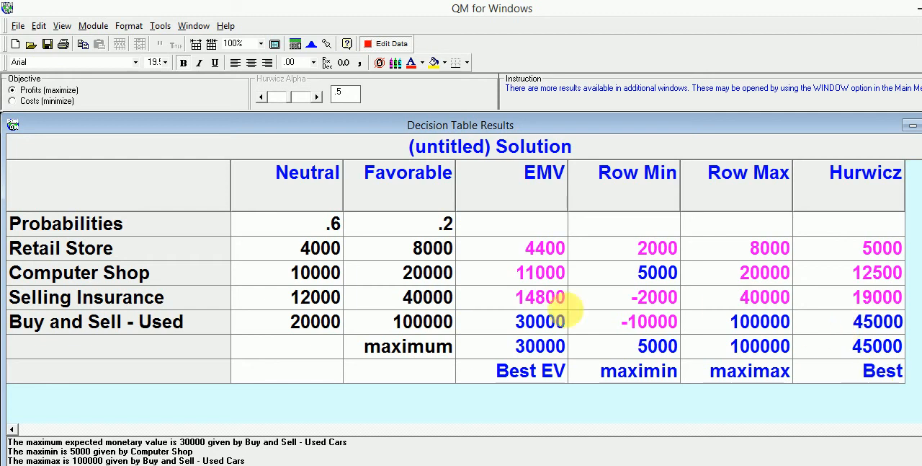
{"action": "left_click", "coordinate": [525, 326]}
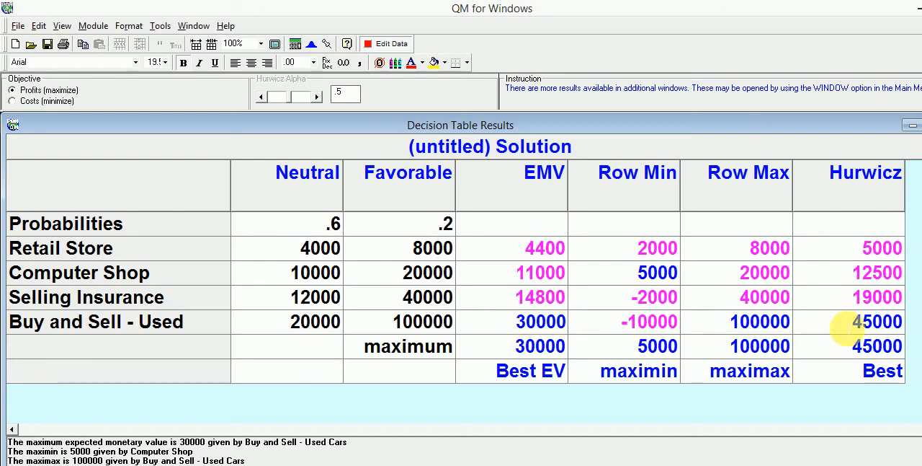
{"action": "left_click", "coordinate": [847, 326]}
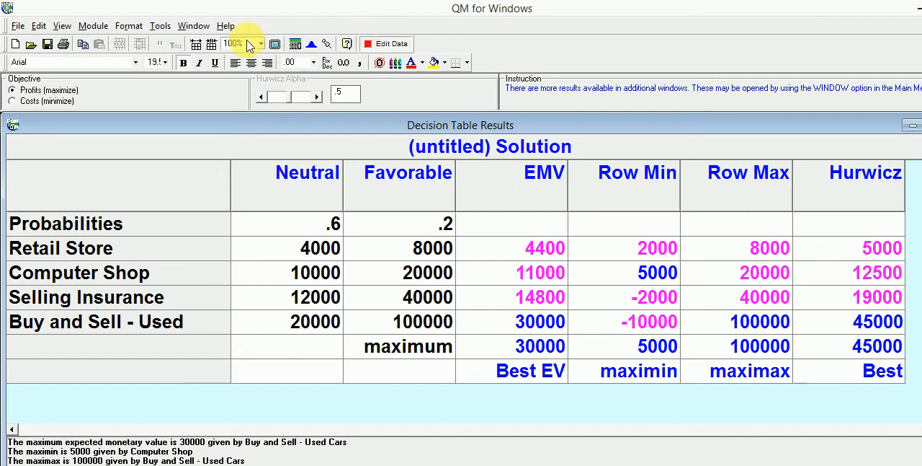
Open the Regret or Opportunity Loss results and move their window up so the whole table is easy to read
{"action": "left_click", "coordinate": [194, 26]}
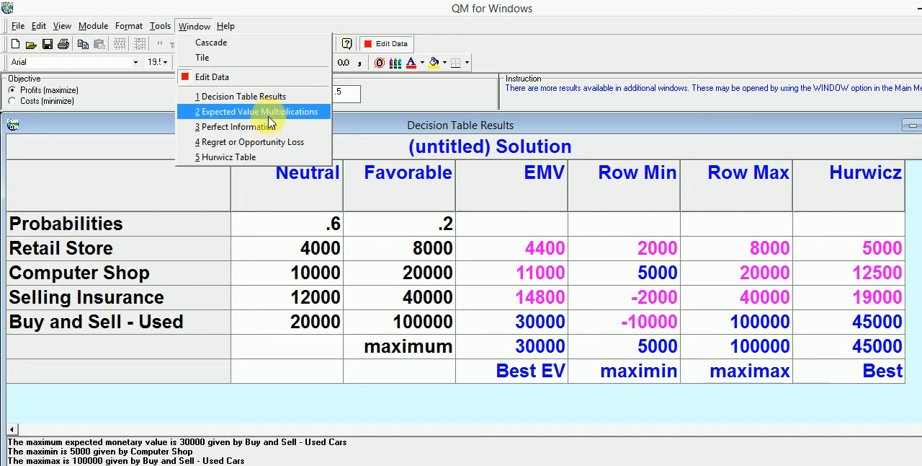
{"action": "left_click", "coordinate": [241, 142]}
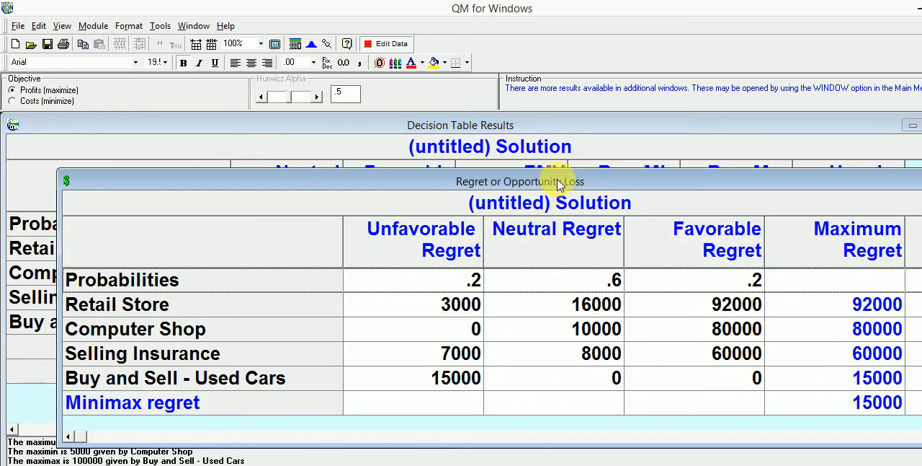
{"action": "left_click_drag", "start_coordinate": [556, 181], "coordinate": [484, 113]}
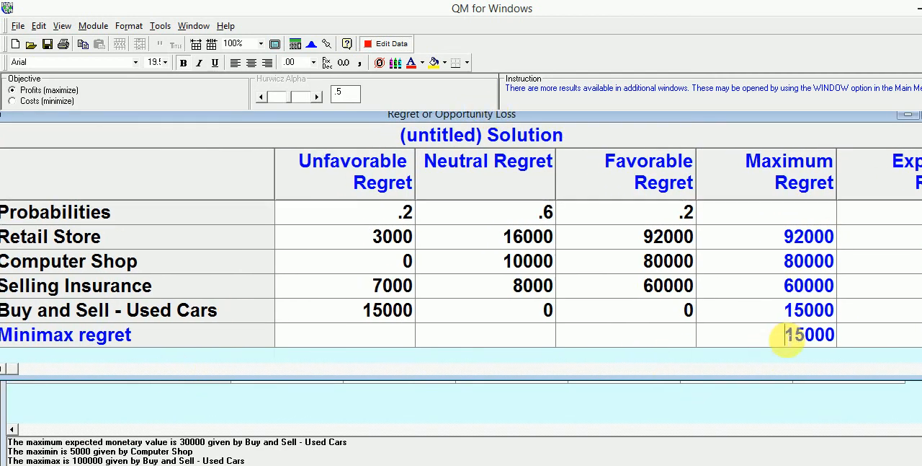
Examine the minimax regret value against the maximum regret of Buy and Sell - Used Cars
{"action": "left_click_drag", "start_coordinate": [786, 338], "coordinate": [845, 342]}
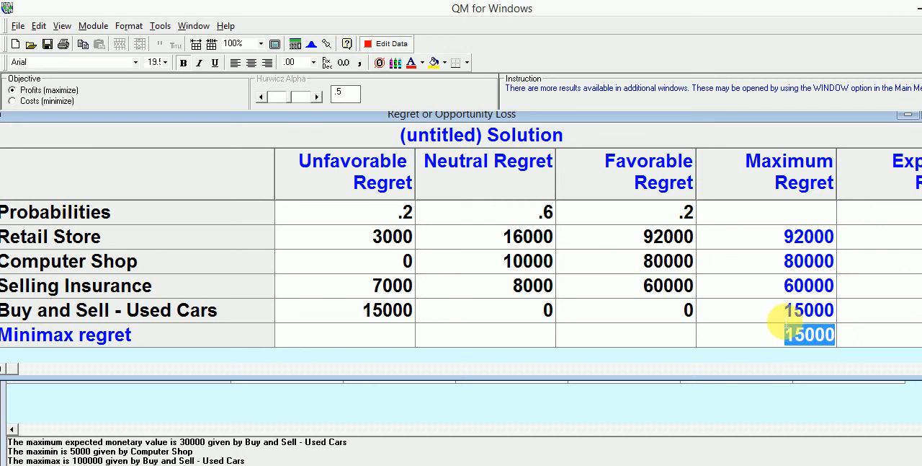
{"action": "left_click", "coordinate": [787, 317]}
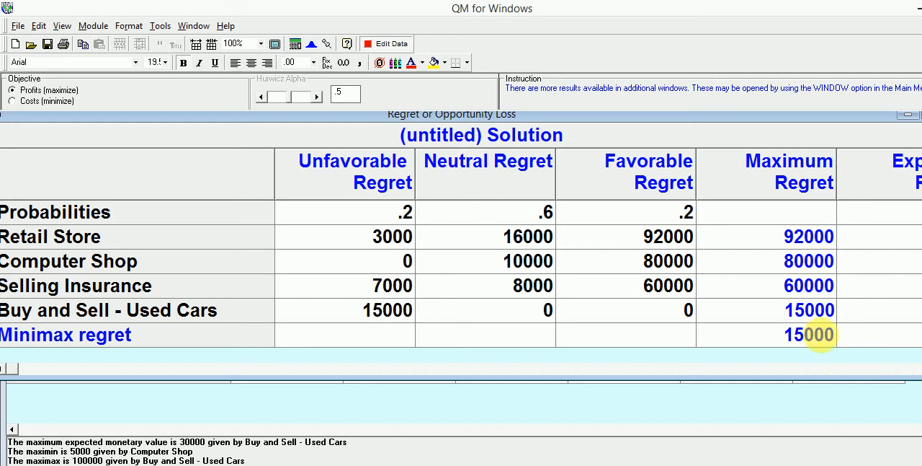
{"action": "left_click", "coordinate": [787, 334]}
{"action": "left_click", "coordinate": [791, 324]}
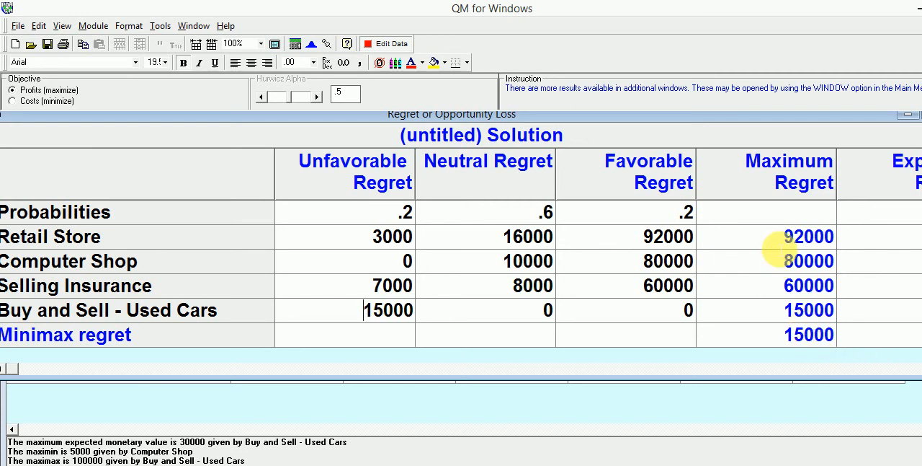
Trace each alternative's maximum regret to its regret under the states of nature, compare it with the minimax regret, and view the Expected Regret column
{"action": "left_click", "coordinate": [775, 245]}
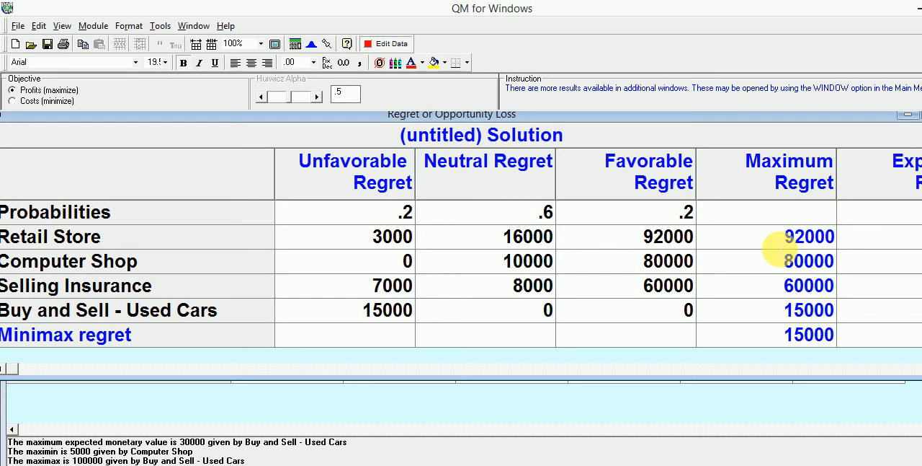
{"action": "left_click", "coordinate": [632, 245]}
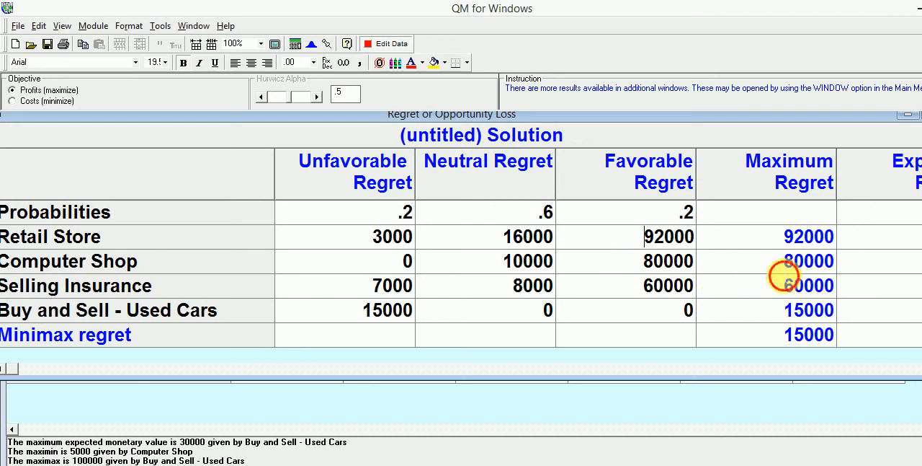
{"action": "left_click", "coordinate": [783, 270]}
{"action": "left_click", "coordinate": [628, 258]}
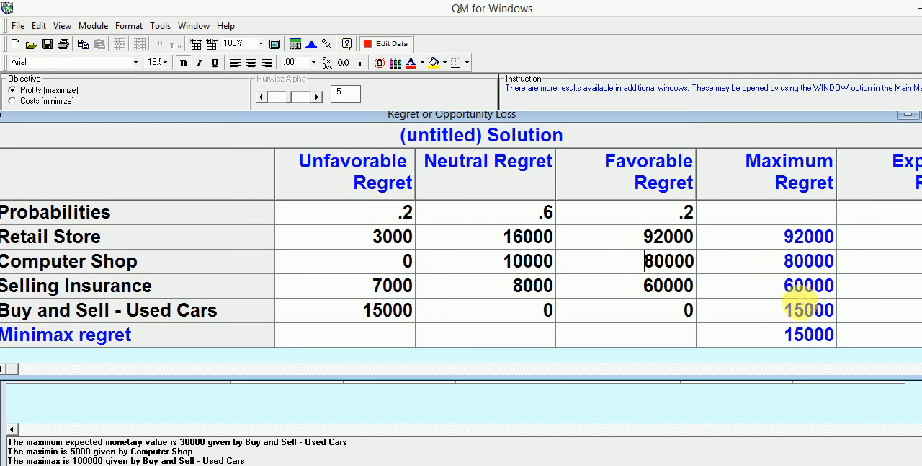
{"action": "left_click", "coordinate": [787, 296]}
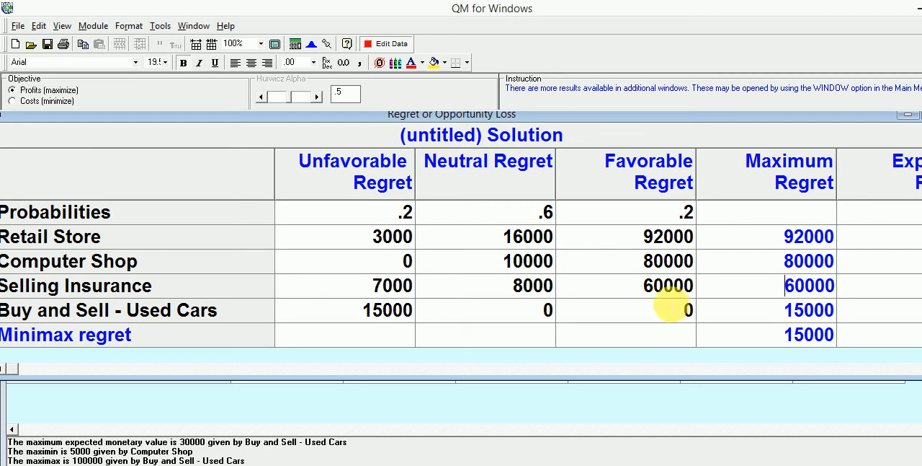
{"action": "left_click", "coordinate": [628, 287]}
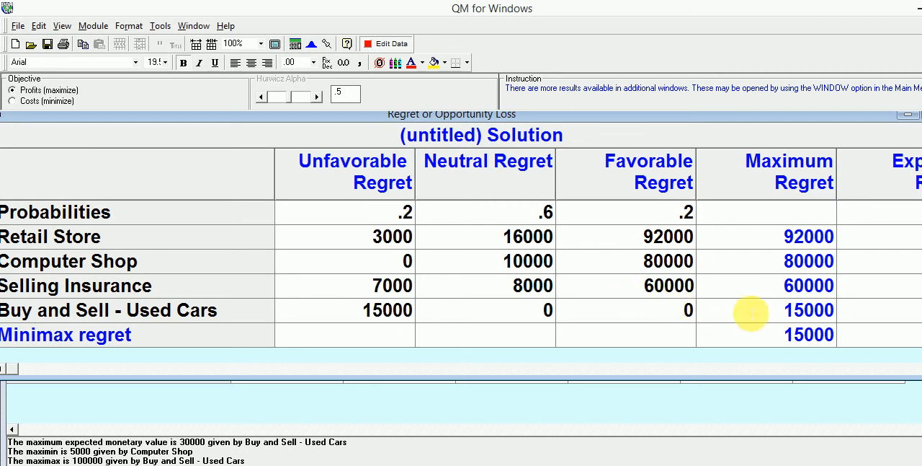
{"action": "left_click", "coordinate": [751, 312]}
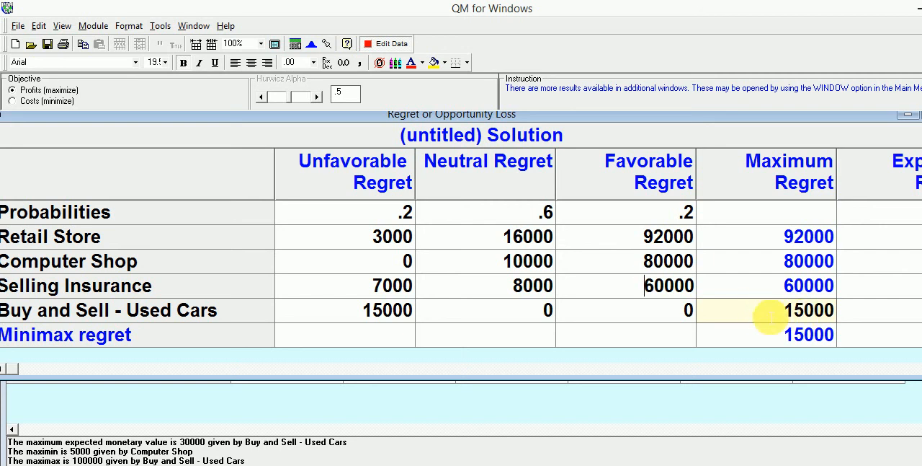
{"action": "left_click", "coordinate": [771, 317]}
{"action": "left_click", "coordinate": [772, 343]}
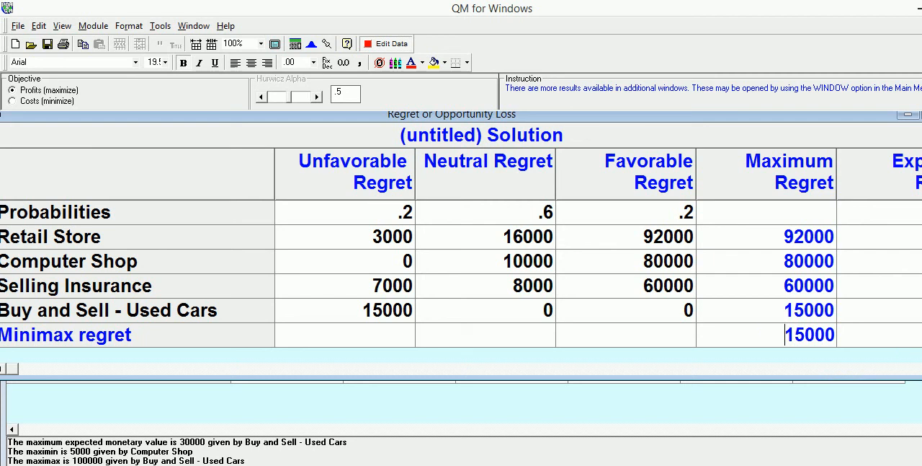
{"action": "left_click", "coordinate": [921, 368]}
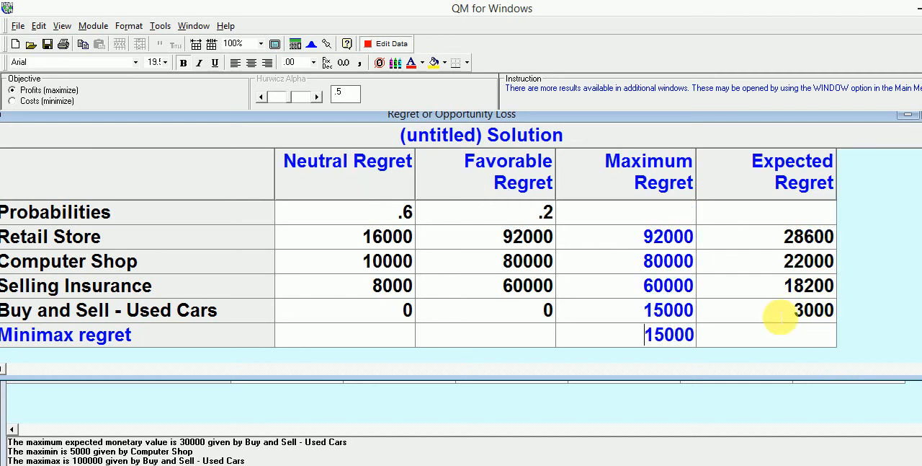